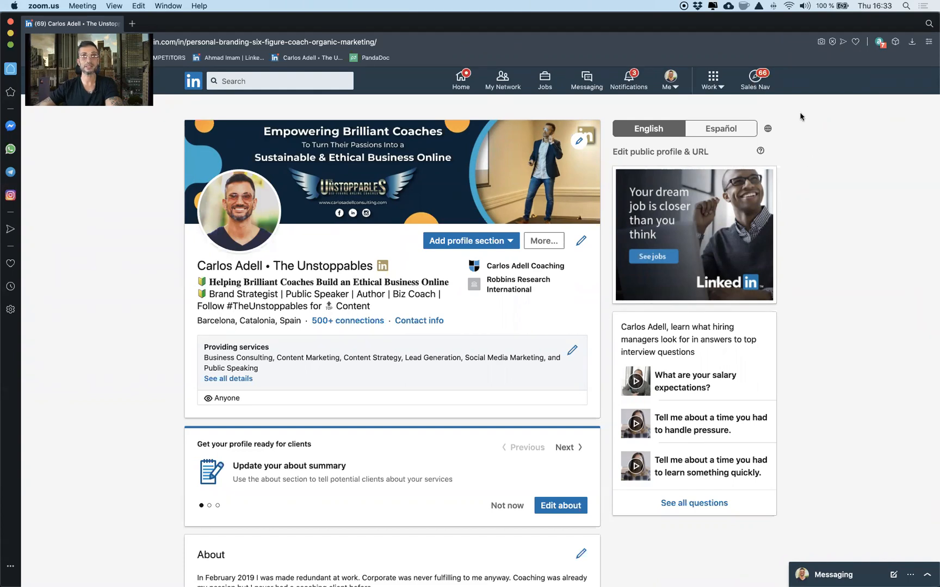
Step: Open Sales Navigator and search leads and accounts for "Health Coach"
click(832, 147)
click(761, 81)
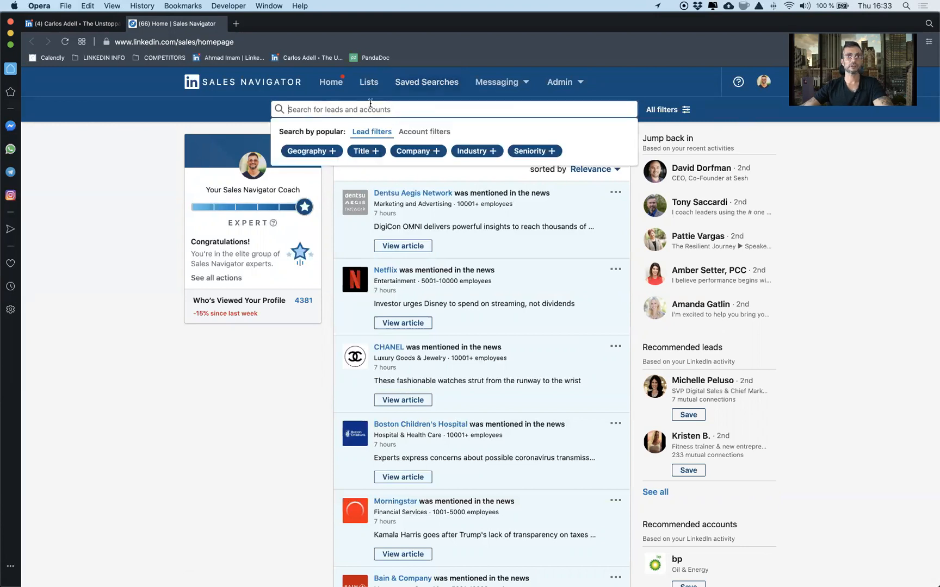
click(371, 104)
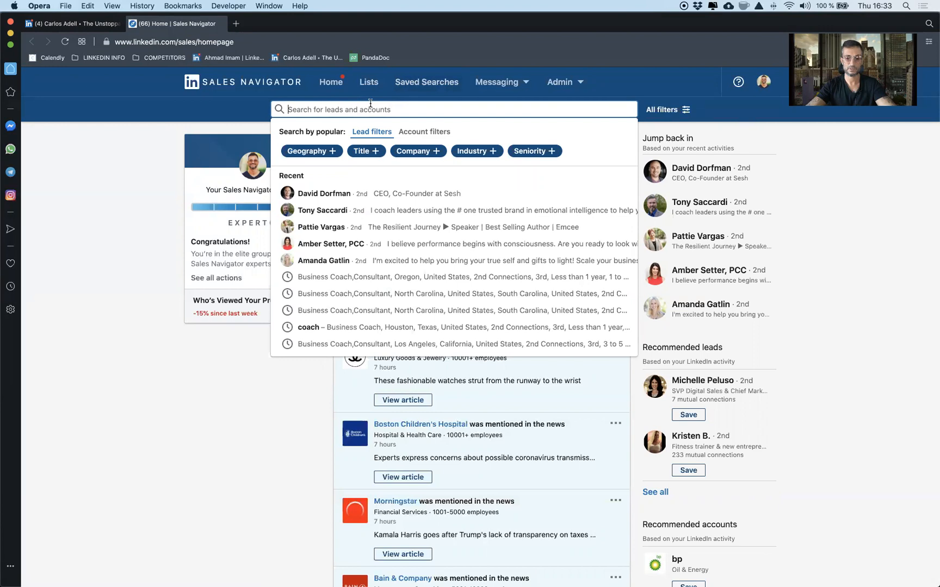
text(H)
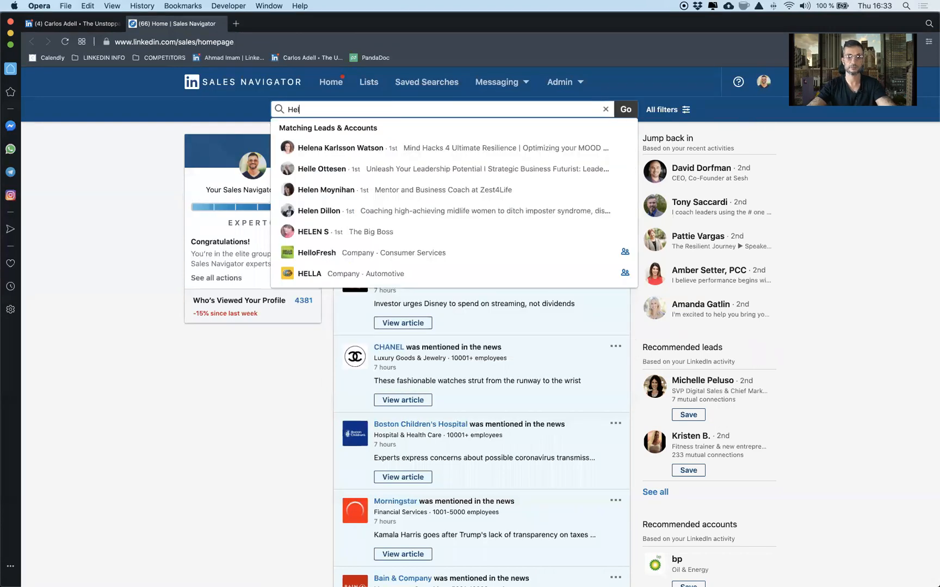
text(ealth Coach)
key(Return)
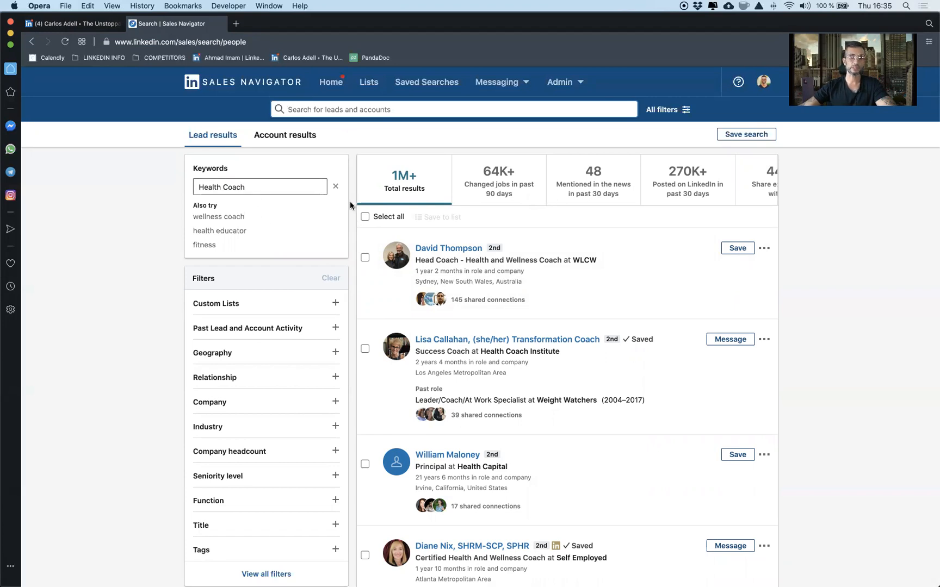
Step: Filter the leads' geography to United States and show those who posted on LinkedIn in the past 30 days
click(255, 188)
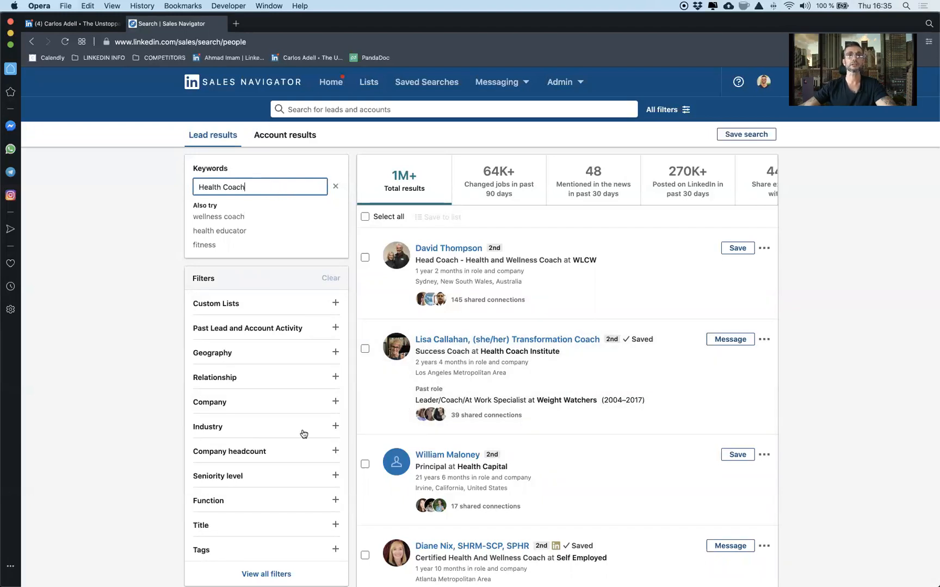
click(287, 351)
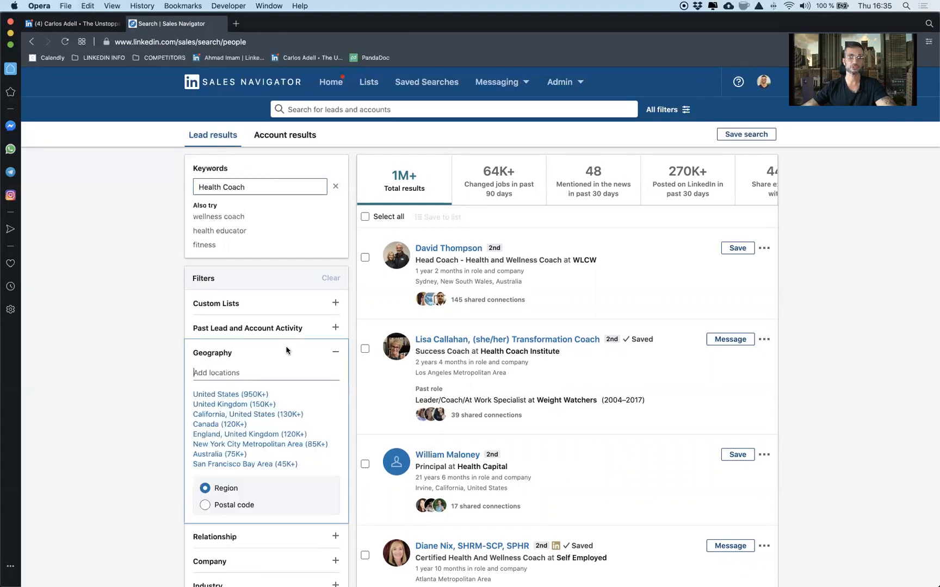
click(220, 394)
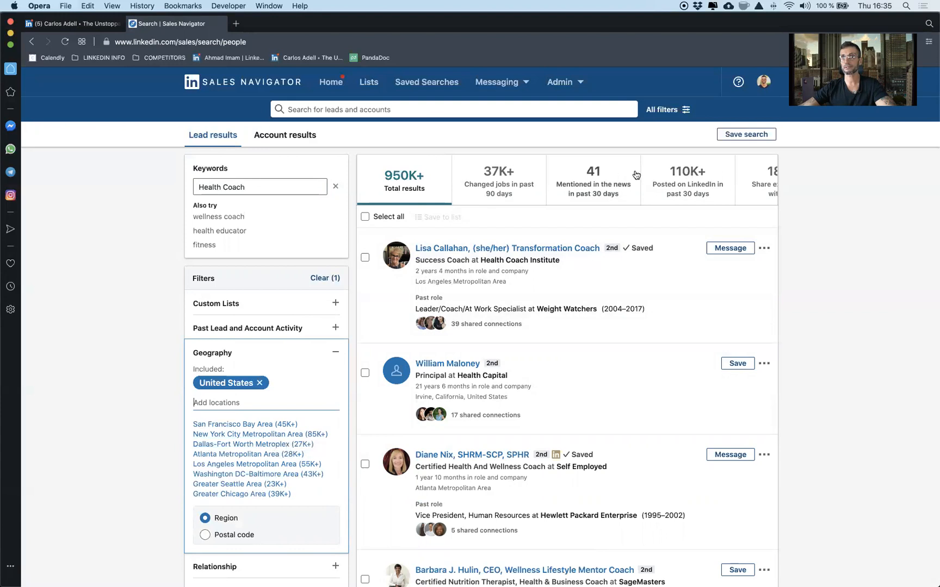
click(674, 178)
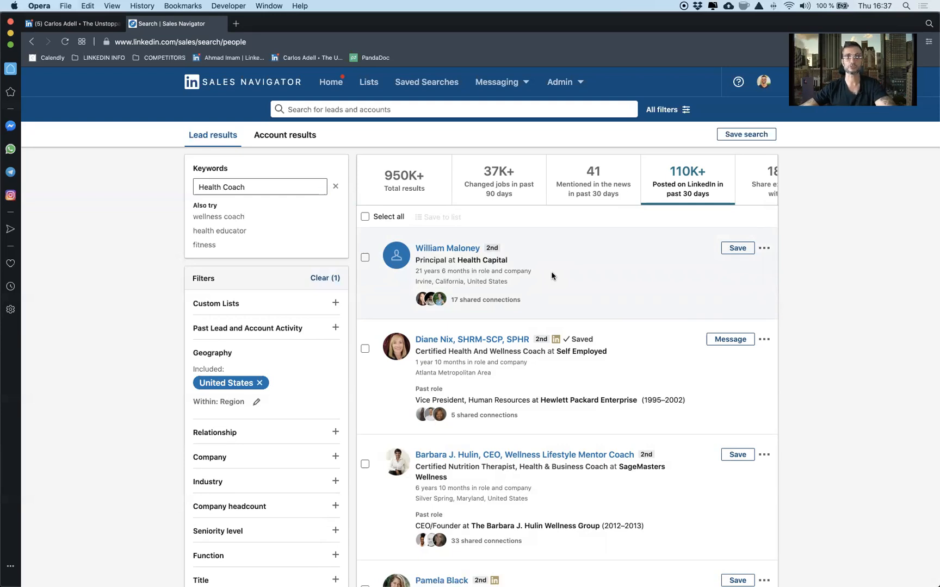
Step: Replace the United States location filter with Los Angeles, California, and show leads who posted on LinkedIn in the past 30 days
click(261, 383)
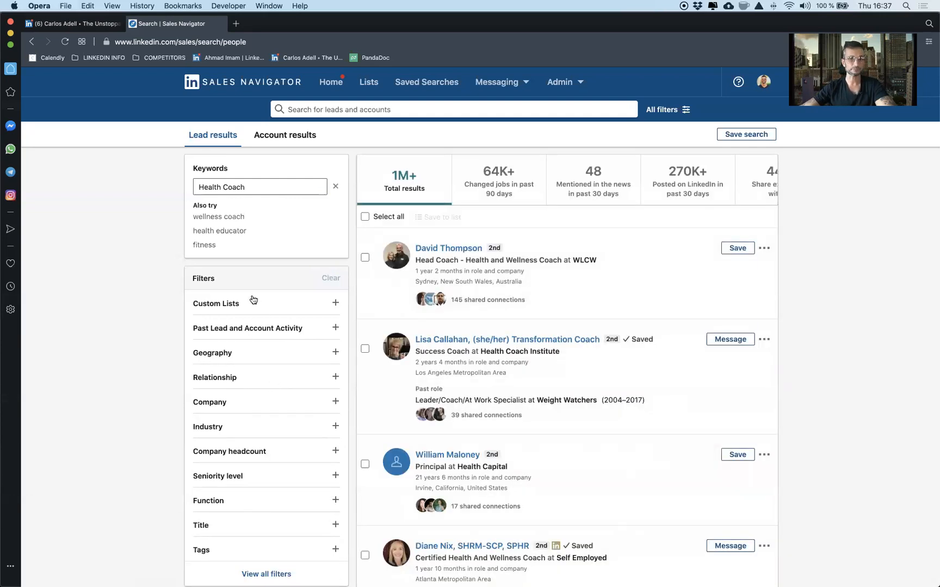
click(250, 358)
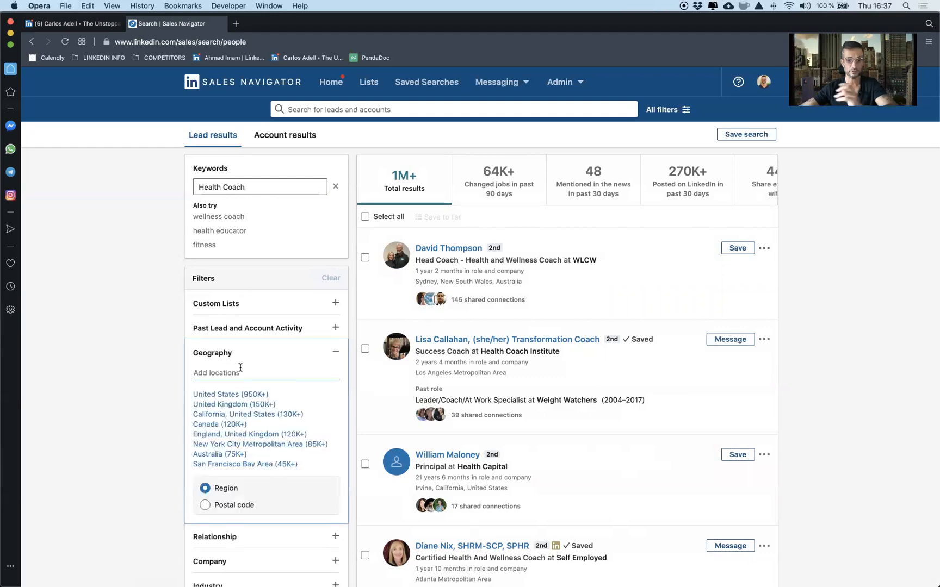
text(Los Angeles)
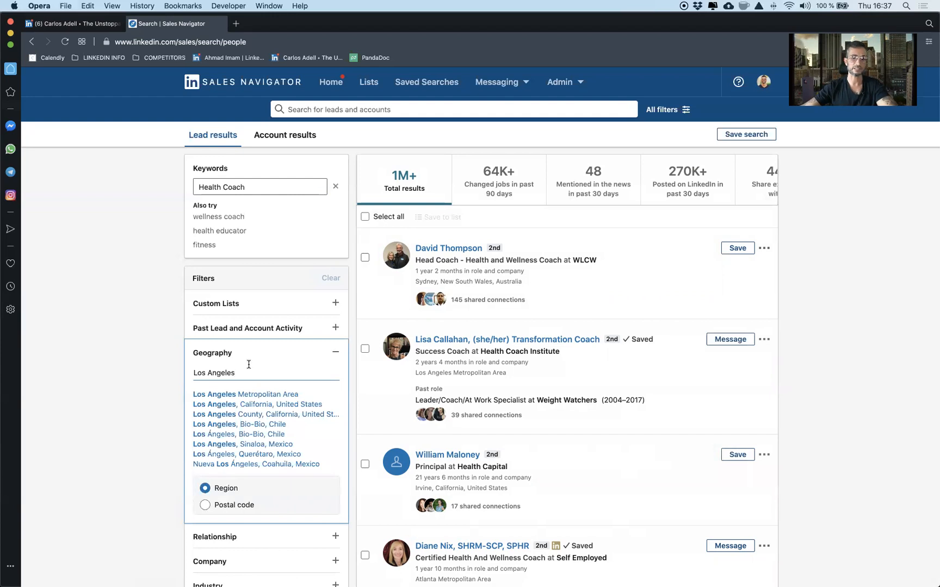
click(257, 406)
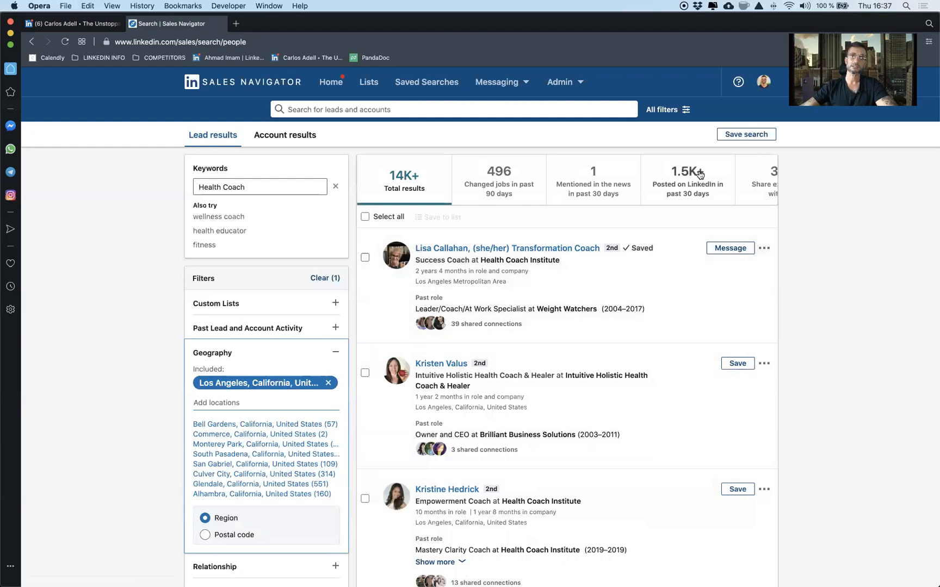
click(684, 185)
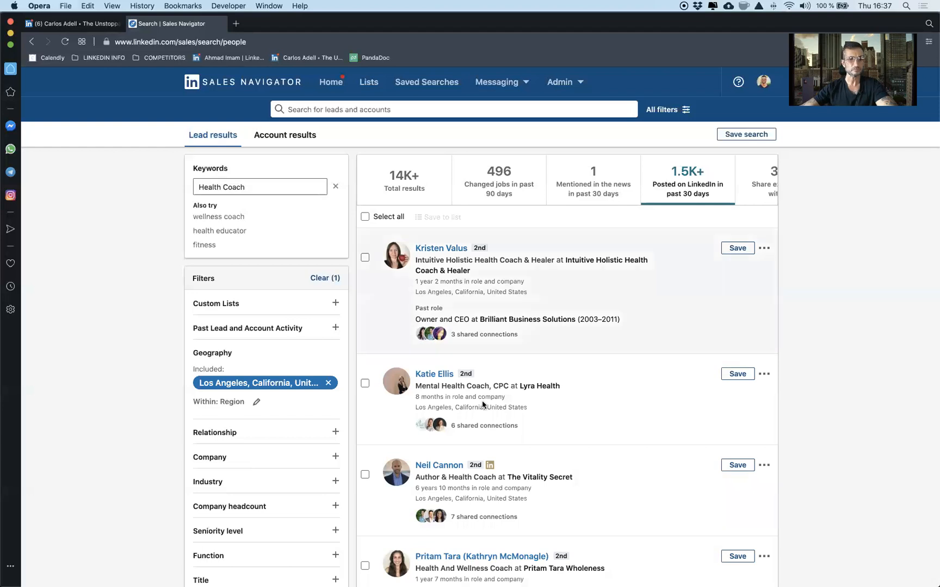
Step: Limit the relationship filter to 2nd Degree Connections and show those who posted on LinkedIn in the past 30 days
click(267, 433)
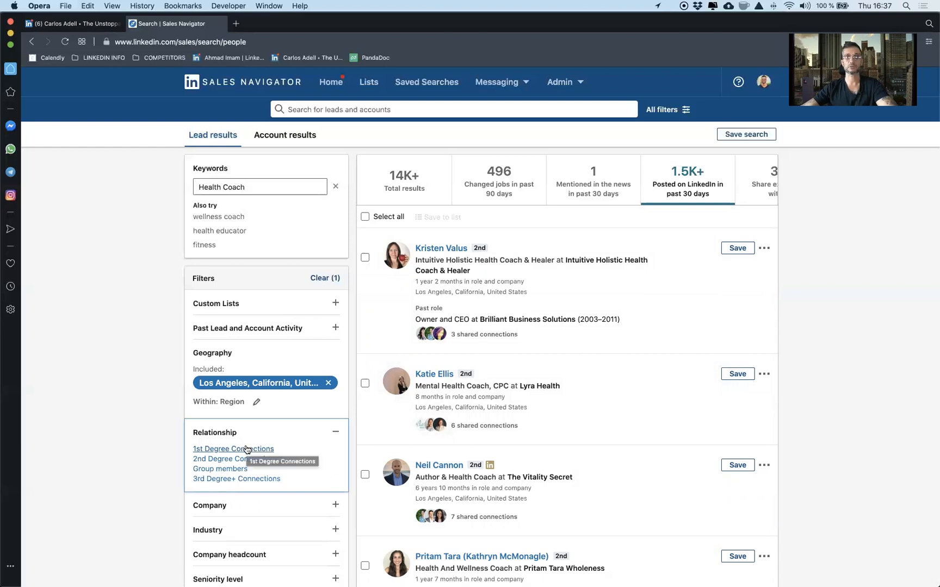
click(215, 460)
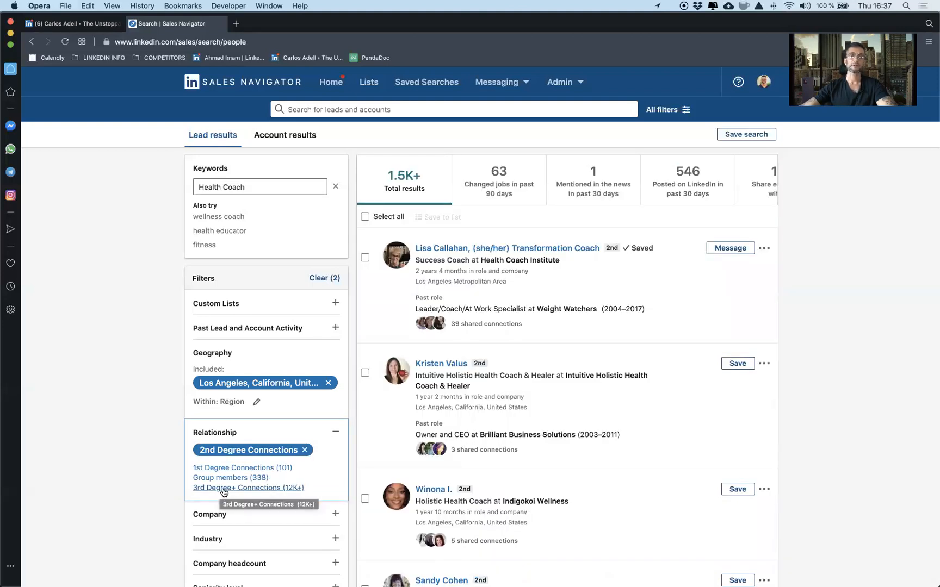
click(685, 174)
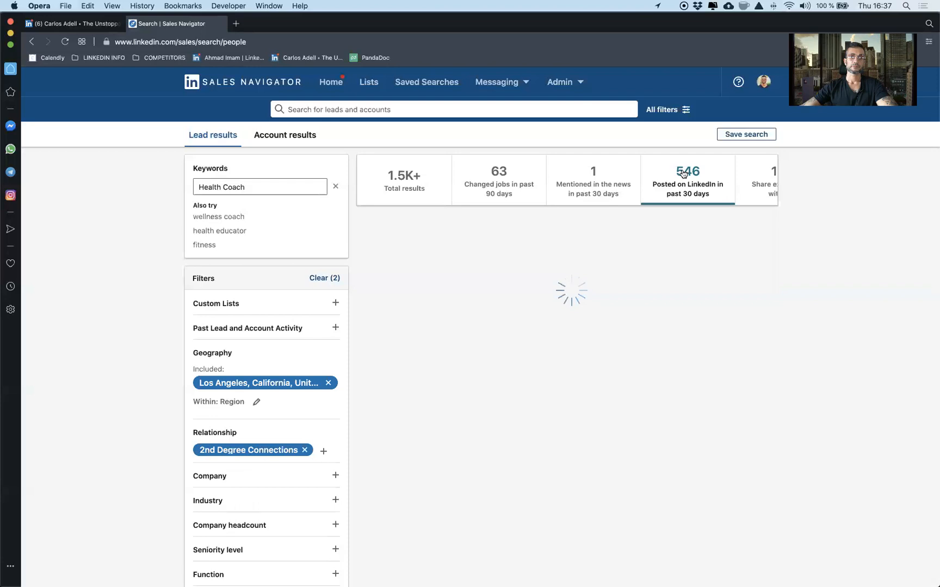
Step: Try adding 3rd Degree+ Connections to the relationship filter, check the leads who posted in the past 30 days, and remove it again
click(307, 440)
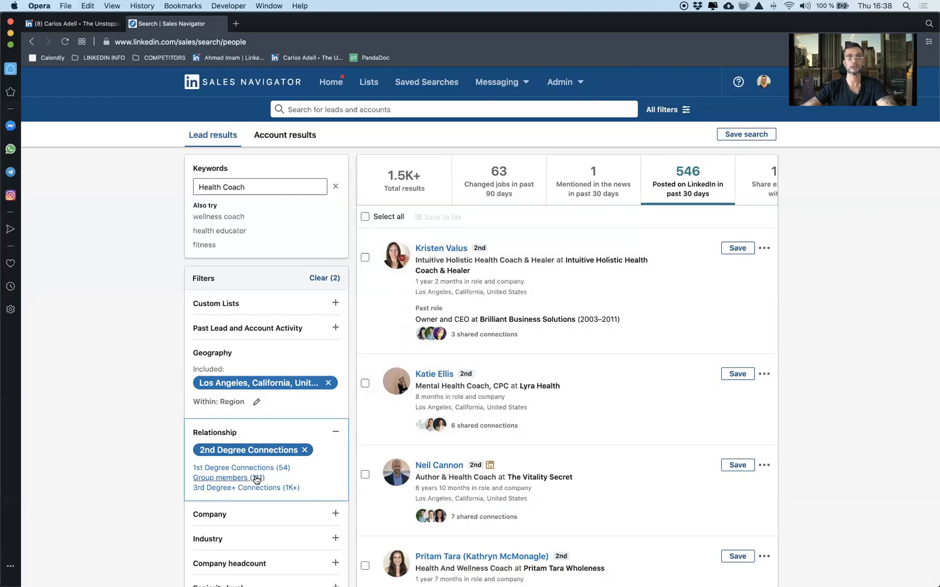
click(210, 488)
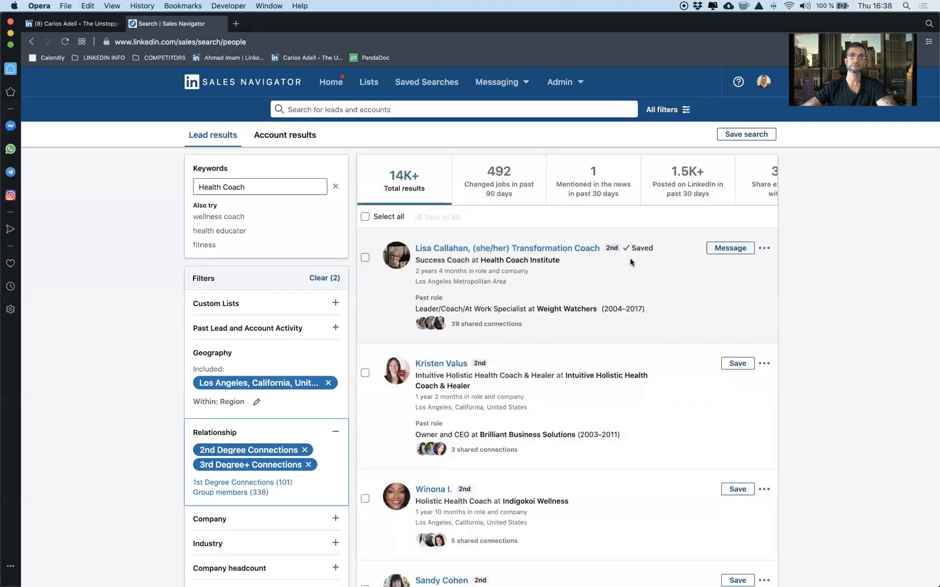
click(688, 203)
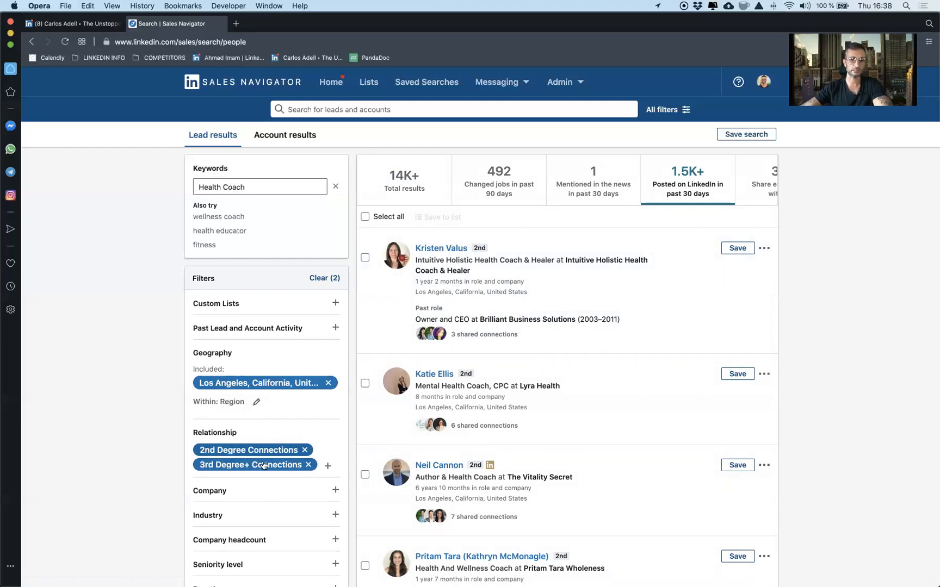
click(309, 465)
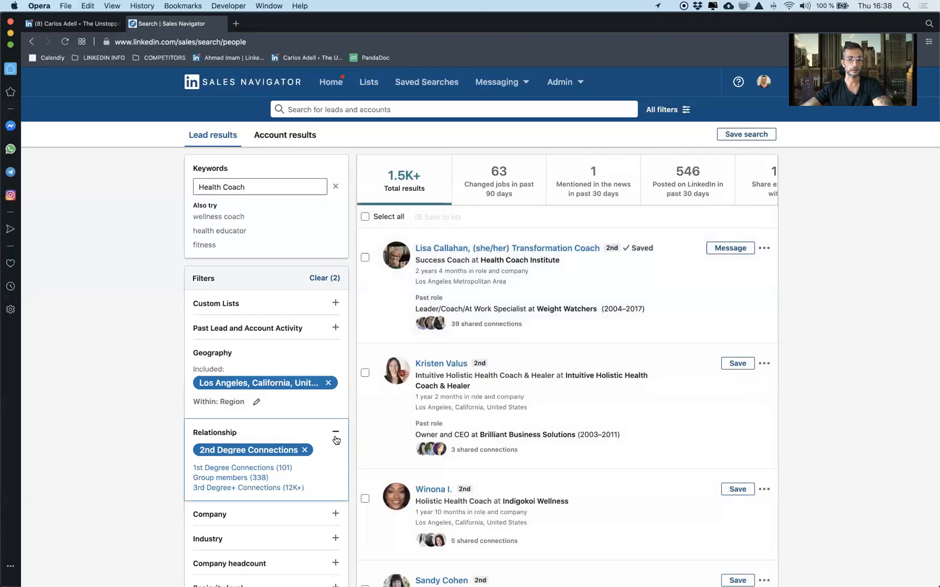
Step: Look through the suggested companies in the Company filter without choosing one
scroll(286, 520, down, 2)
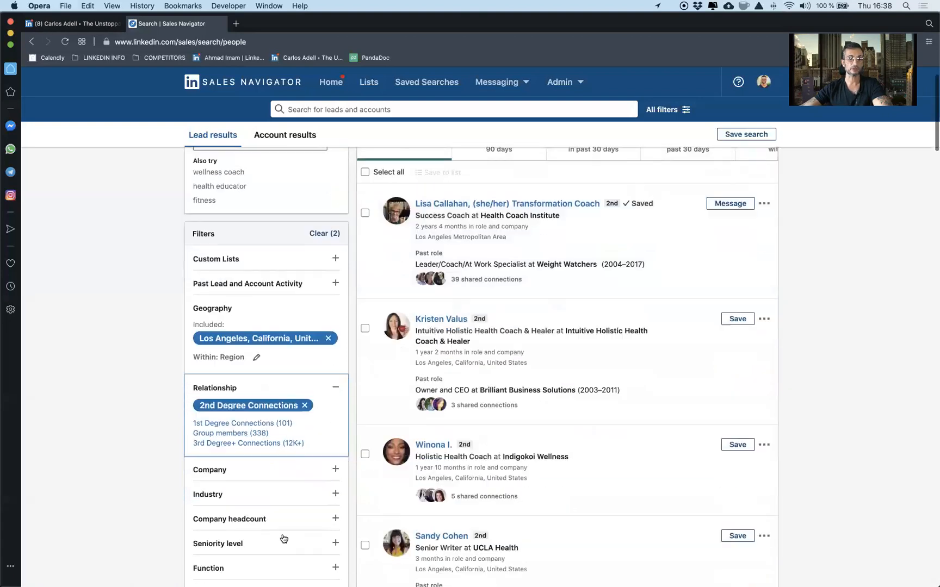
click(257, 471)
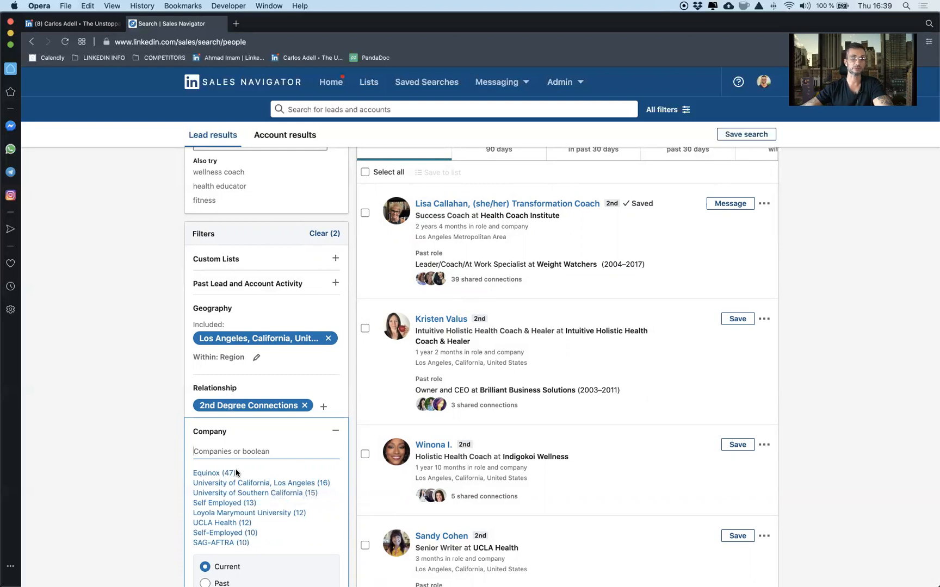
scroll(259, 499, down, 3)
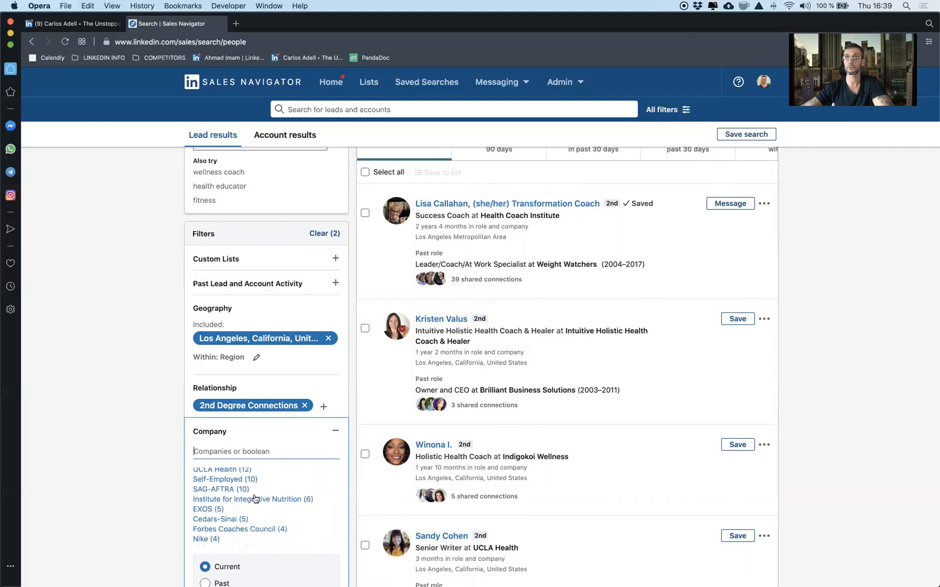
click(337, 433)
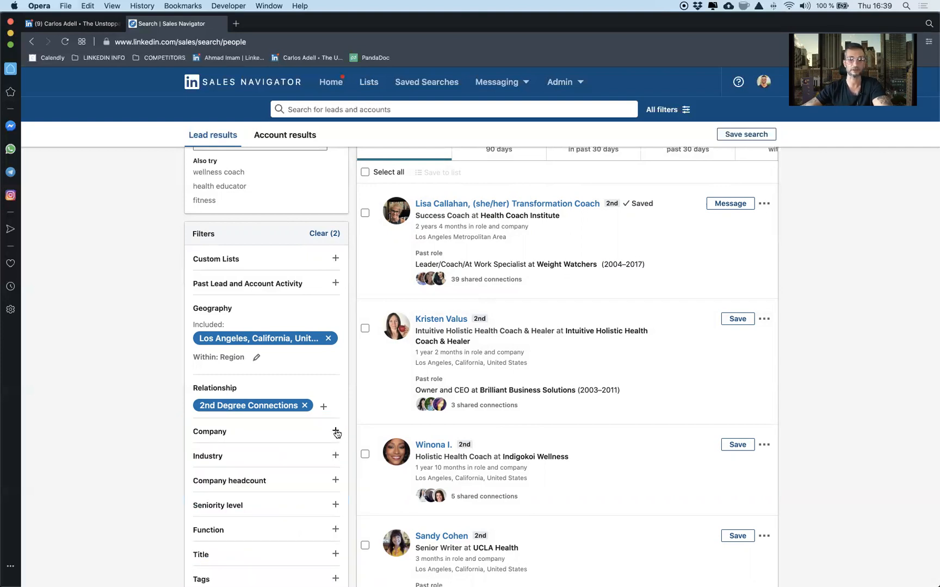
Step: Include the industries Health, Wellness and Fitness and Professional Training & Coaching in the lead filters
click(270, 454)
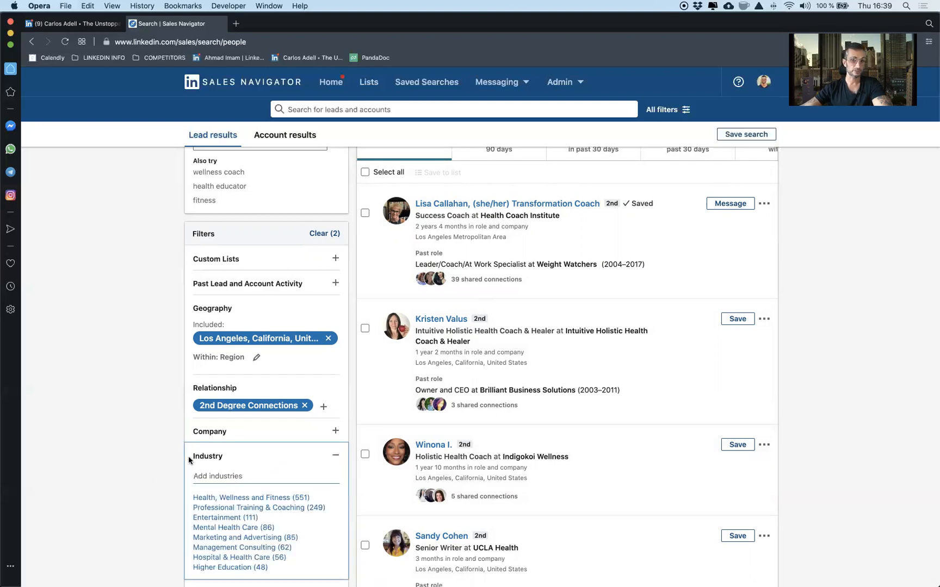
click(248, 498)
scroll(249, 491, down, 3)
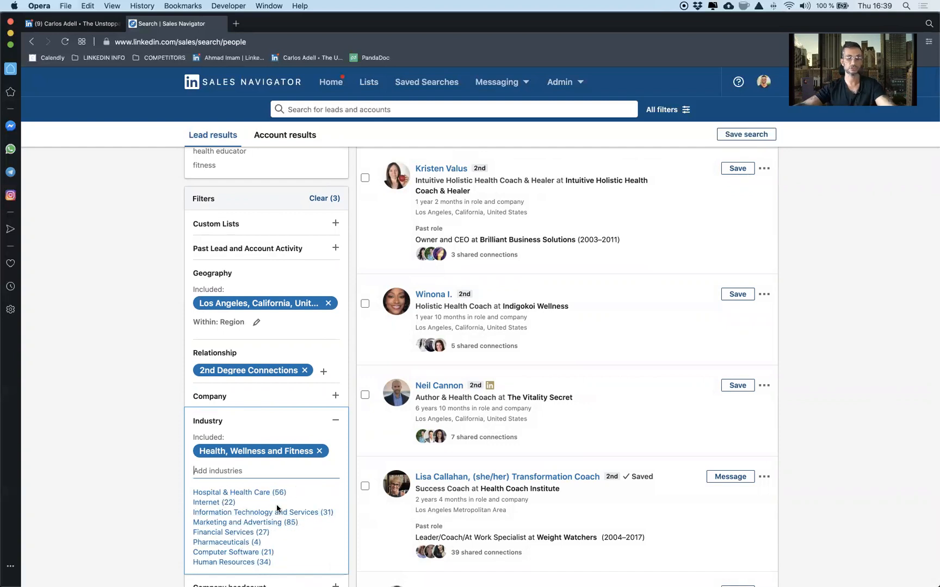
text(train)
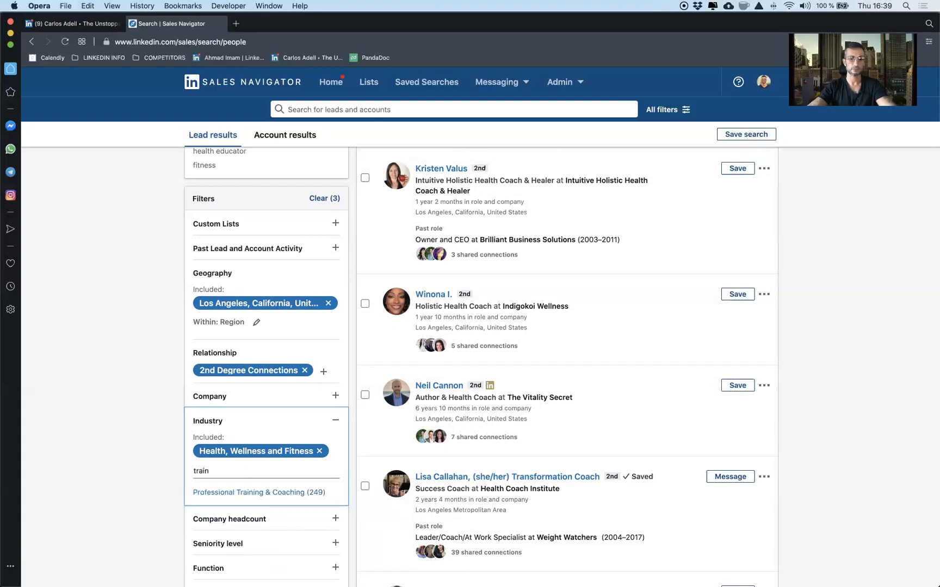
click(282, 494)
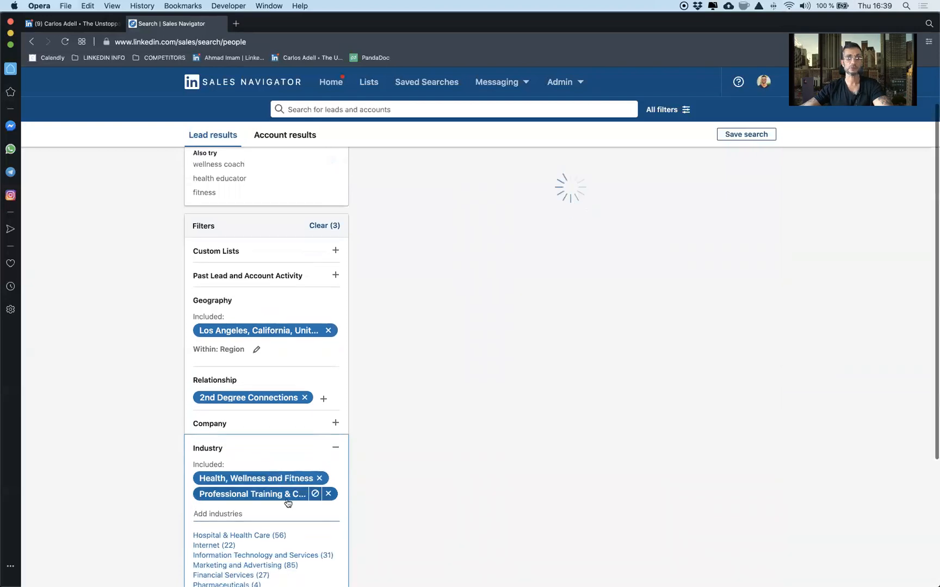
Step: Look through the other suggested industries and check how many filtered leads posted on LinkedIn in the past 30 days
scroll(293, 506, down, 2)
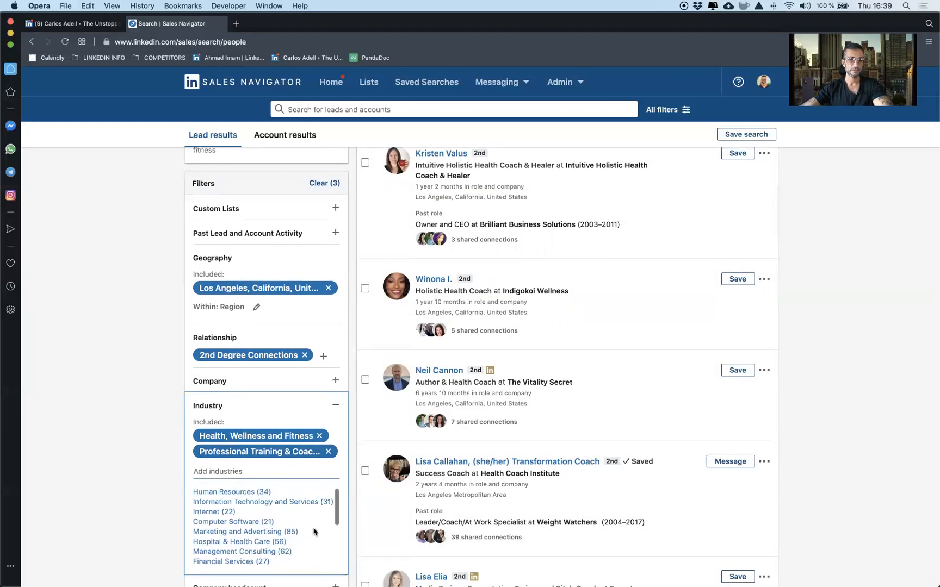
scroll(256, 536, down, 3)
scroll(278, 544, down, 5)
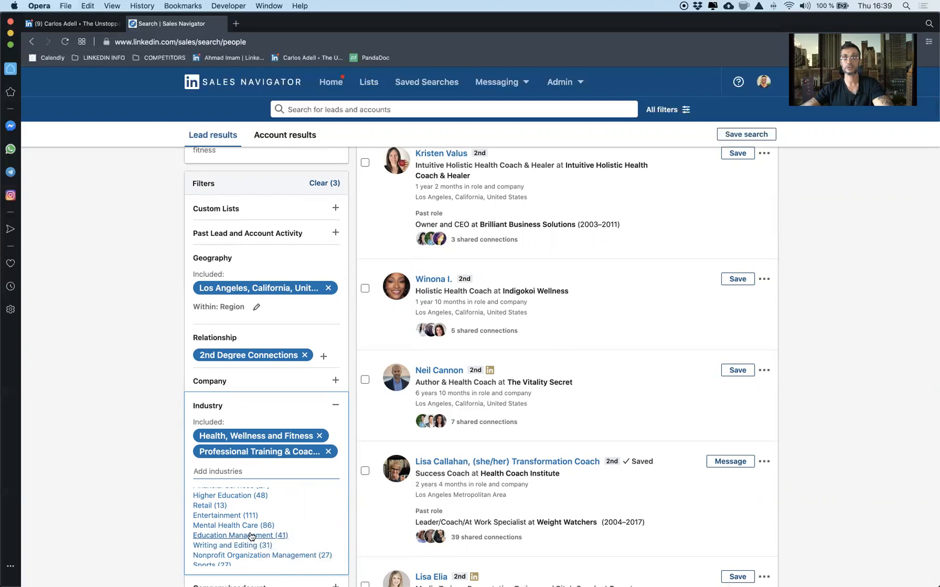
scroll(255, 537, down, 1)
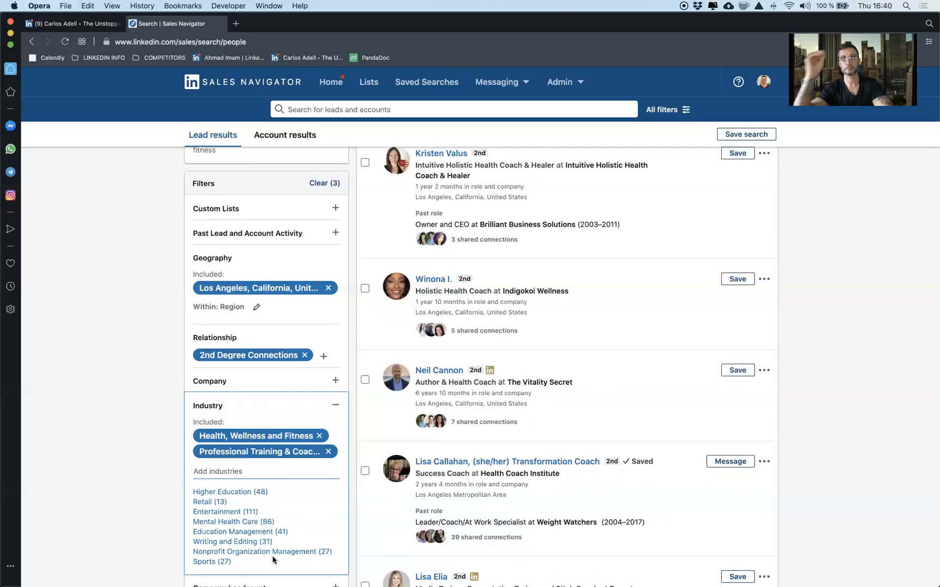
scroll(608, 459, up, 3)
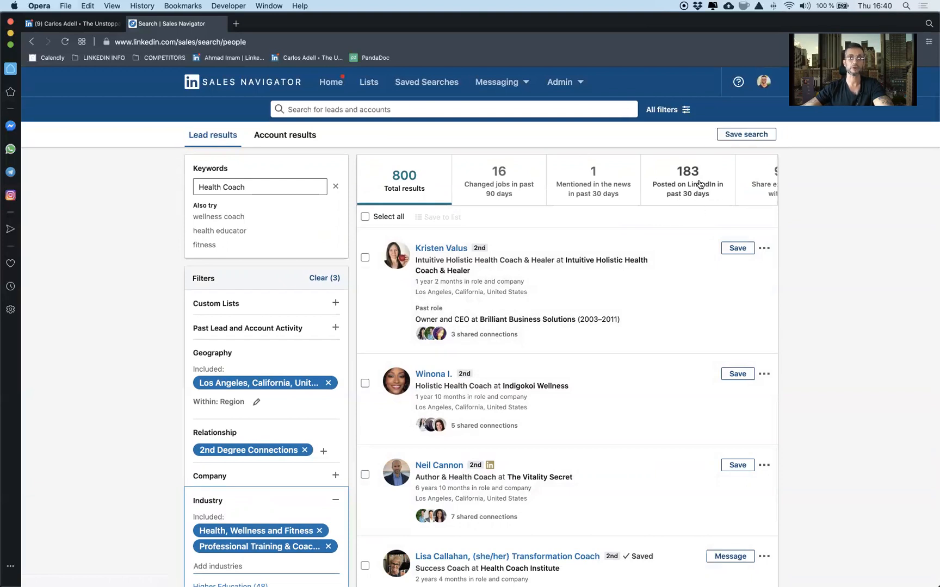
Step: Remove Professional Training & Coaching from the included industries
mouse_move(260, 384)
scroll(260, 384, down, 5)
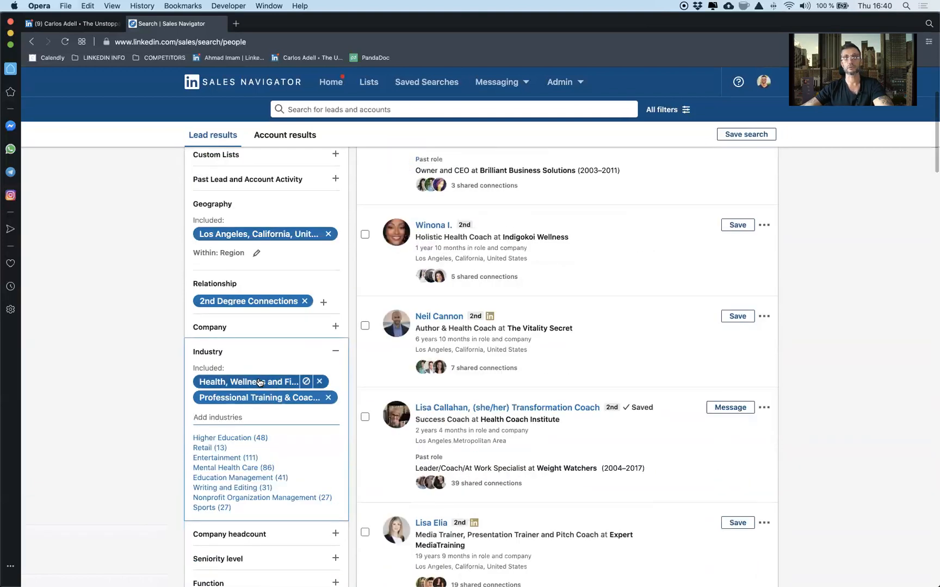
scroll(260, 383, down, 1)
scroll(259, 383, down, 3)
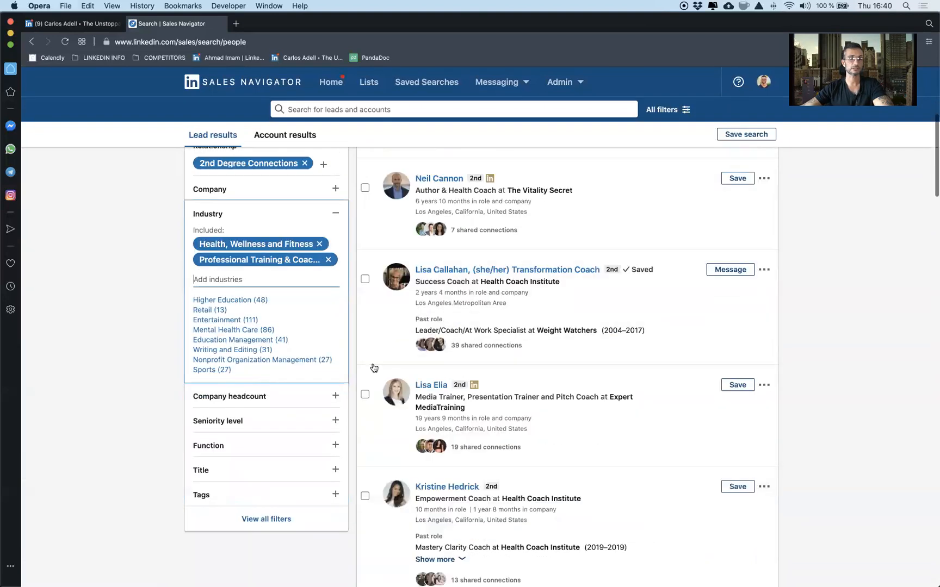
click(328, 260)
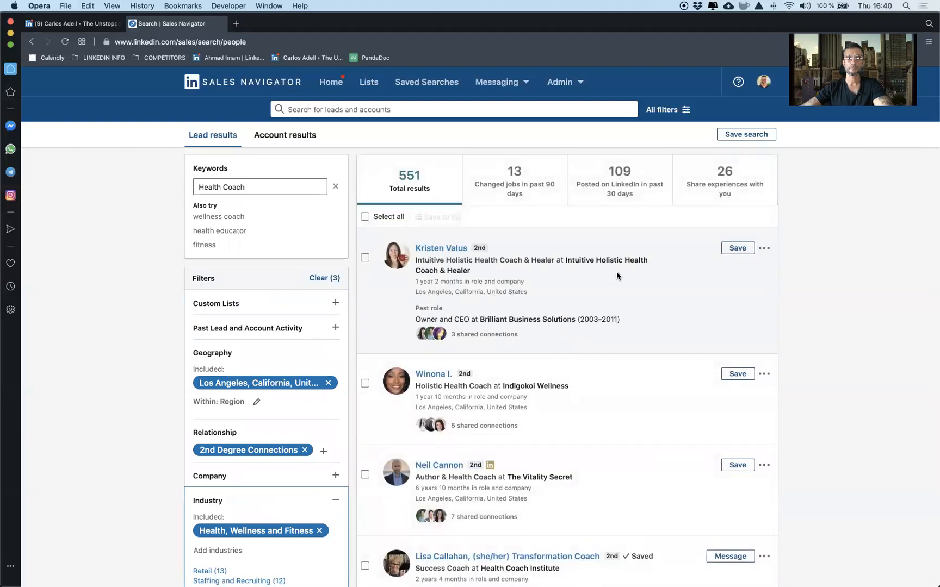
Step: Include the industries Professional Training & Coaching, Education Management and Hospital & Health Care, and show only leads who posted in the past 30 days
scroll(239, 540, down, 1)
scroll(239, 541, down, 4)
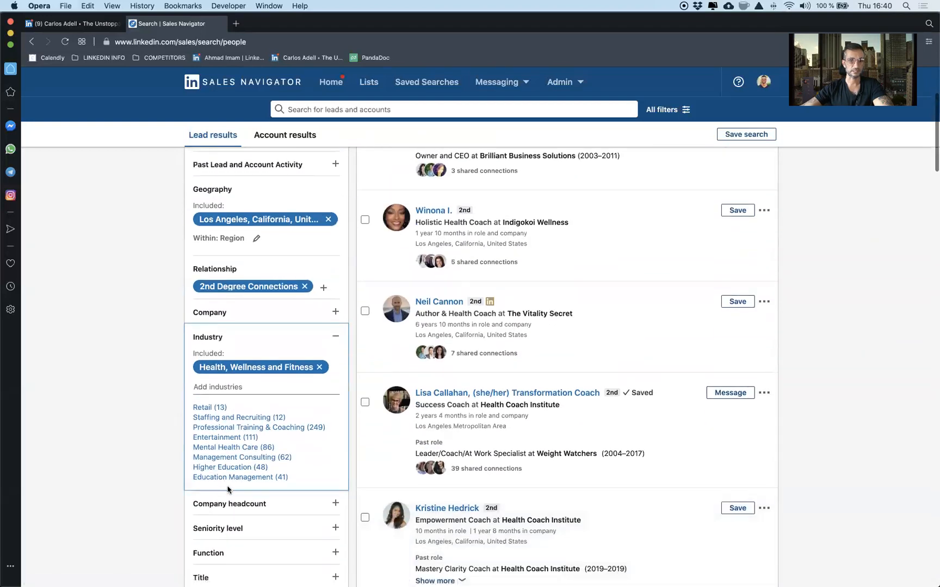
click(287, 429)
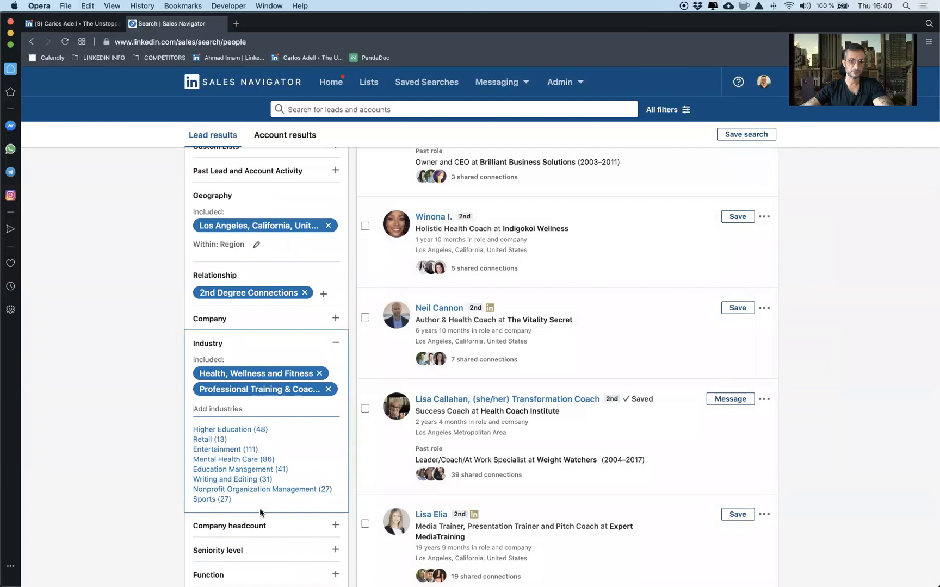
click(239, 471)
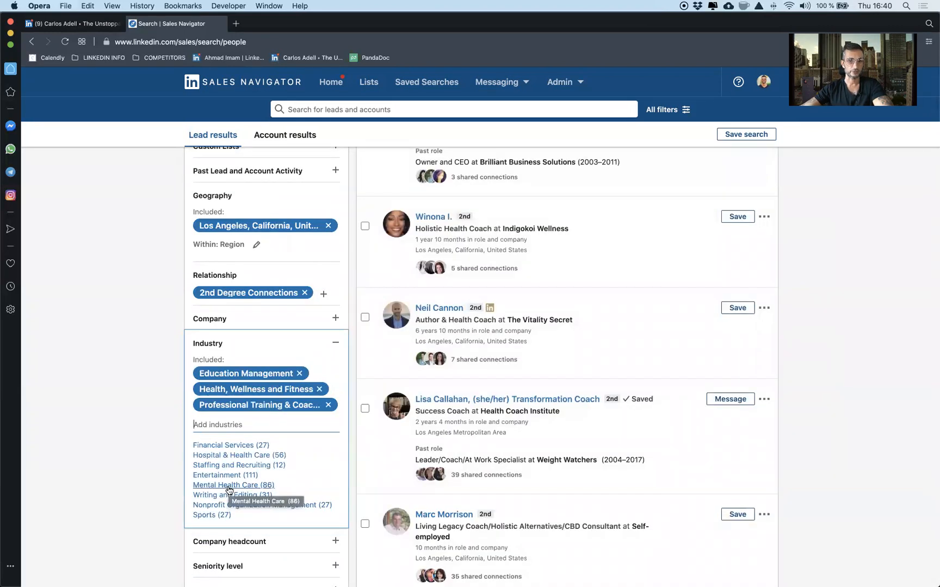
click(231, 455)
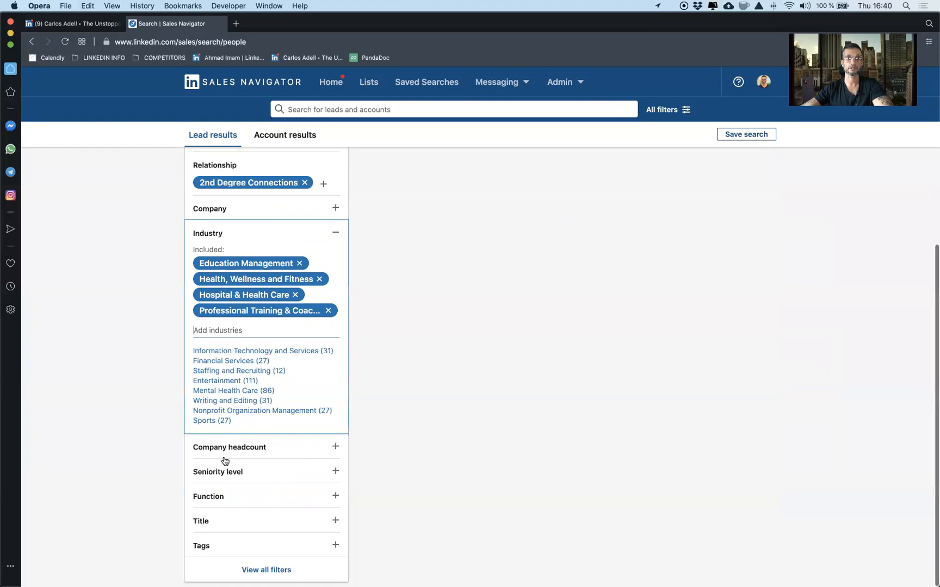
scroll(248, 334, up, 5)
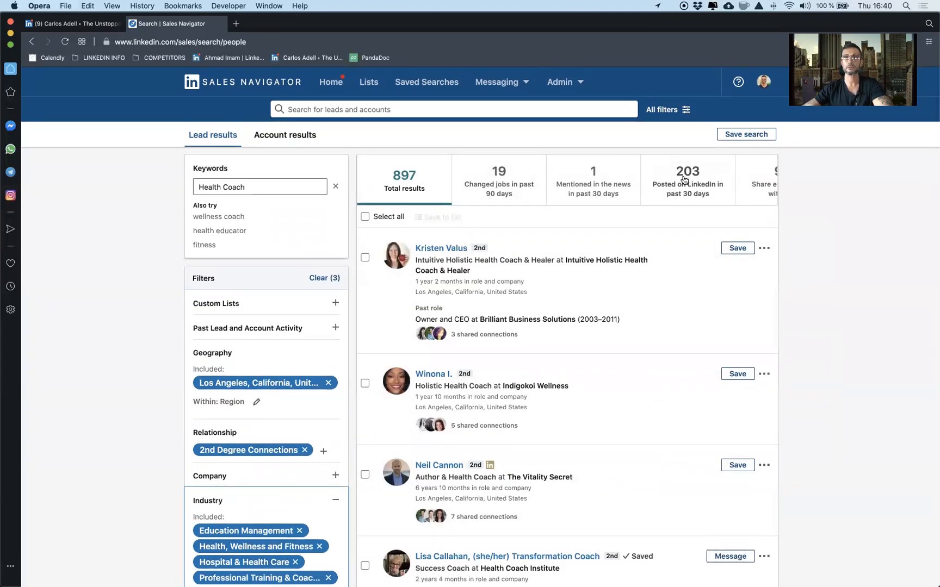
click(684, 180)
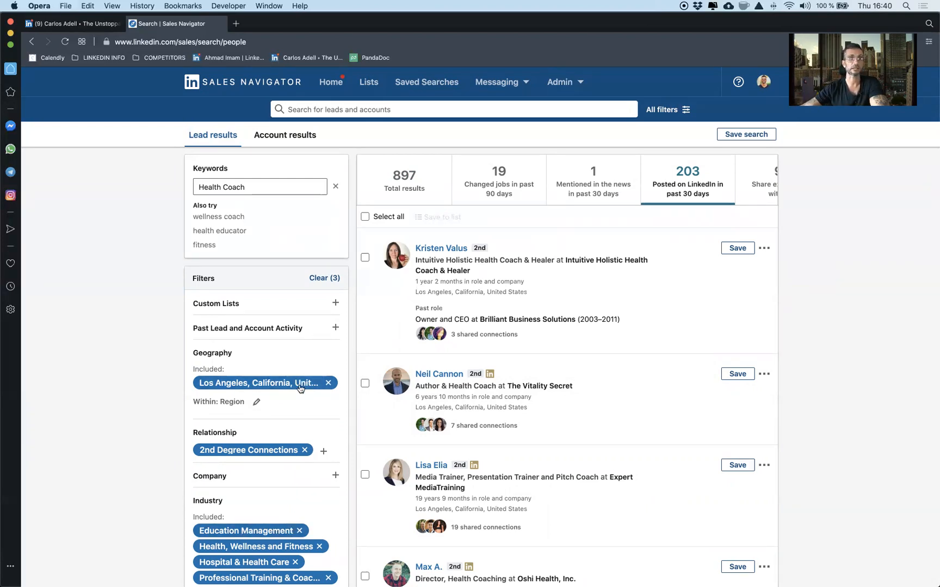
Step: Save the filtered Health Coach lead search under the name Health Coachs CA
click(237, 190)
drag(249, 188, 193, 190)
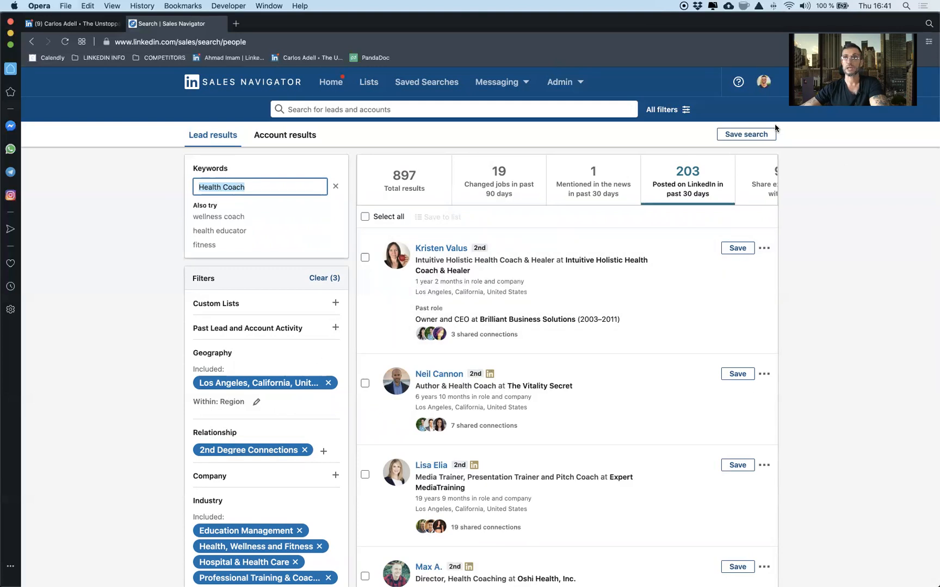
click(748, 136)
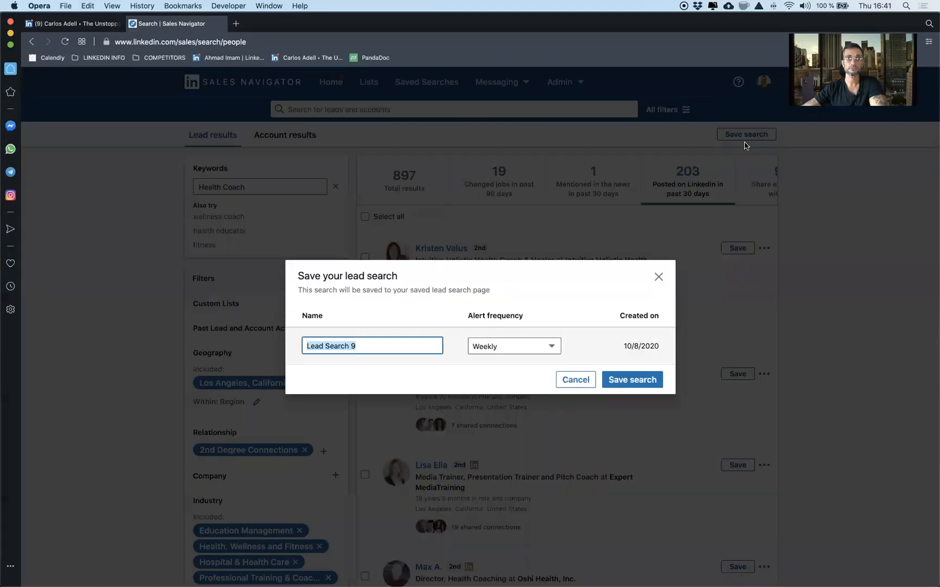
text(Health Coachs CA)
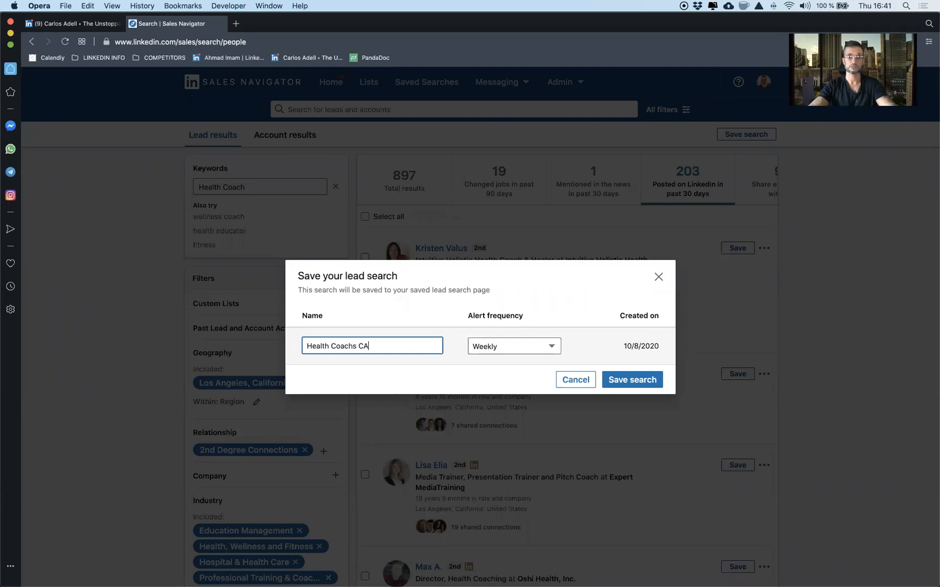
click(643, 375)
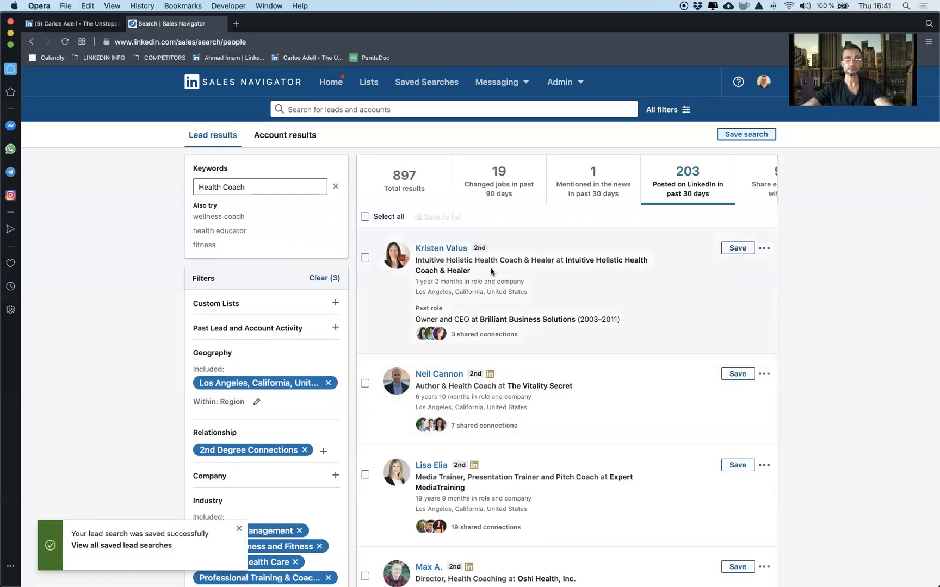
Step: Delete Health Coachs CA from the saved lead searches
click(432, 82)
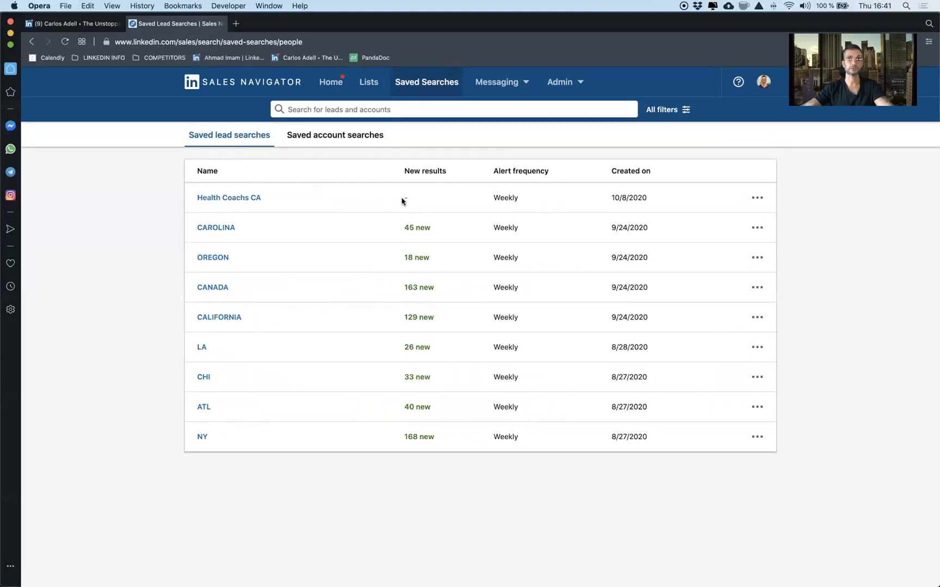
click(757, 198)
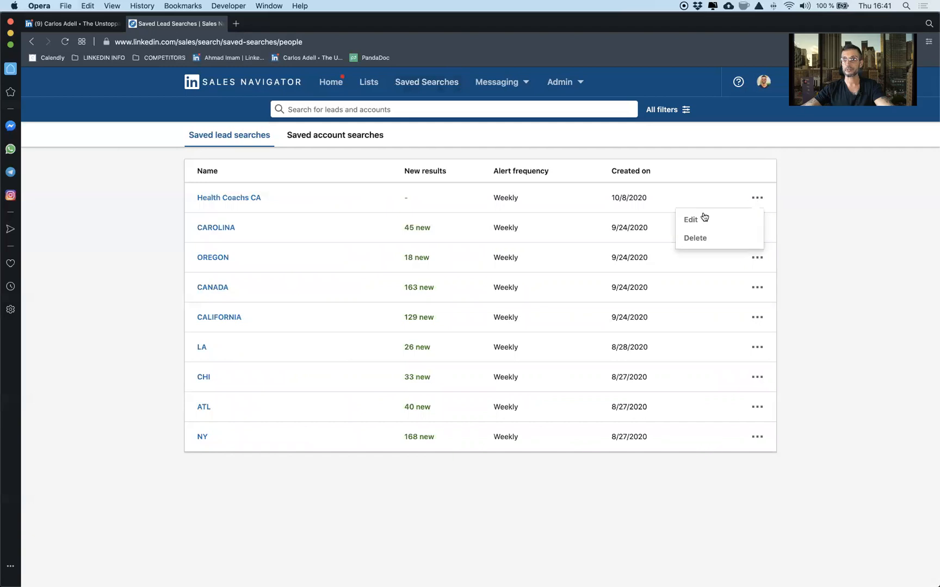
click(700, 239)
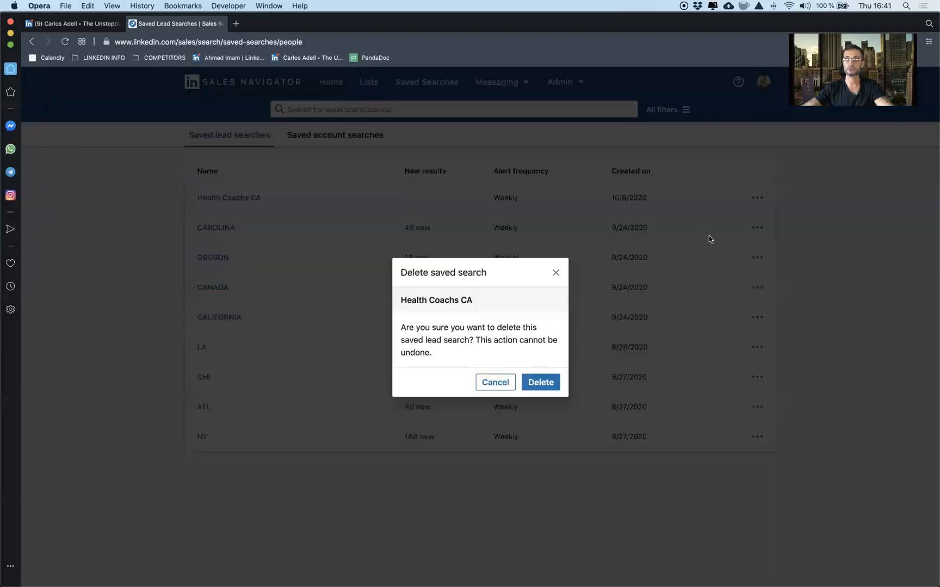
click(535, 384)
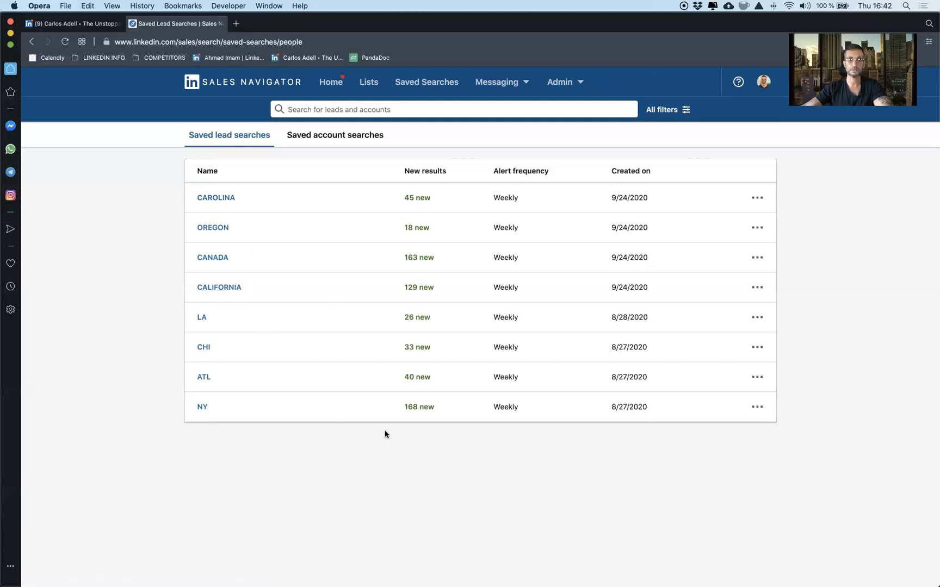
Step: Open the saved lead search NY, show its leads who posted in the past 30 days, and examine the filters it uses
click(203, 408)
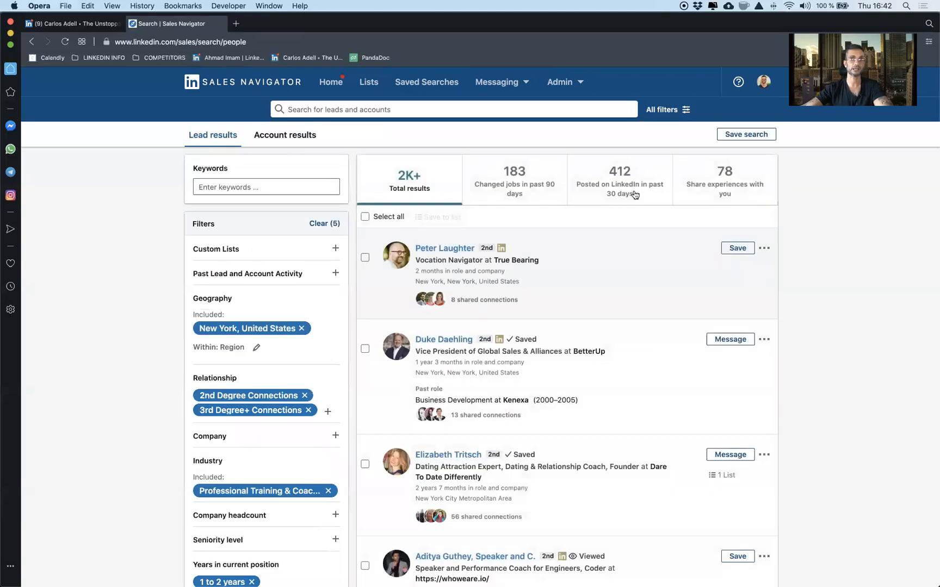
click(638, 186)
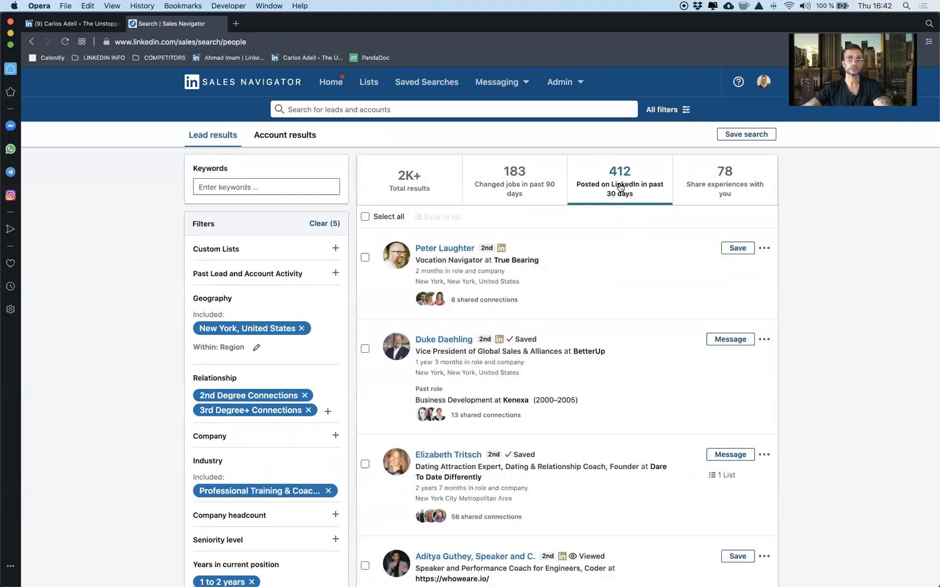
mouse_move(218, 333)
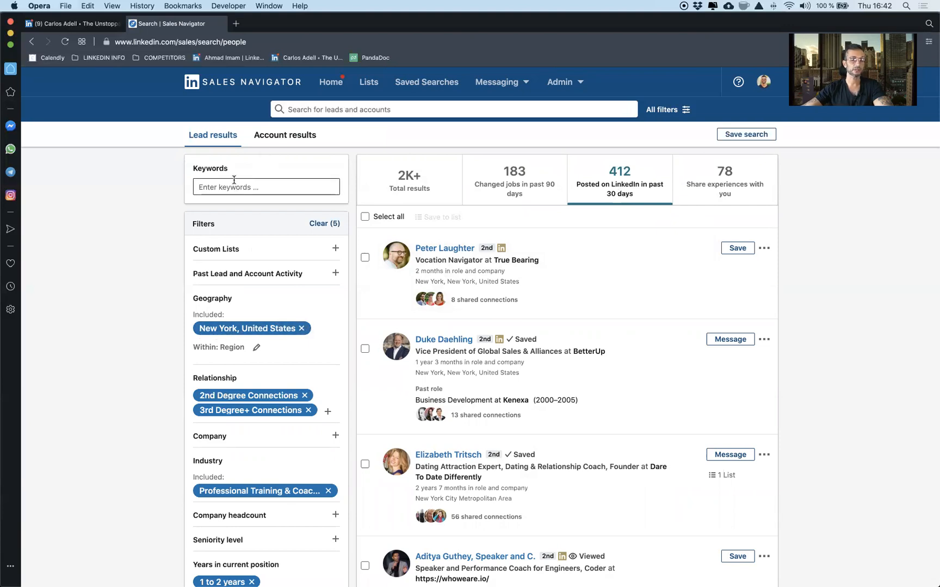
scroll(234, 179, down, 3)
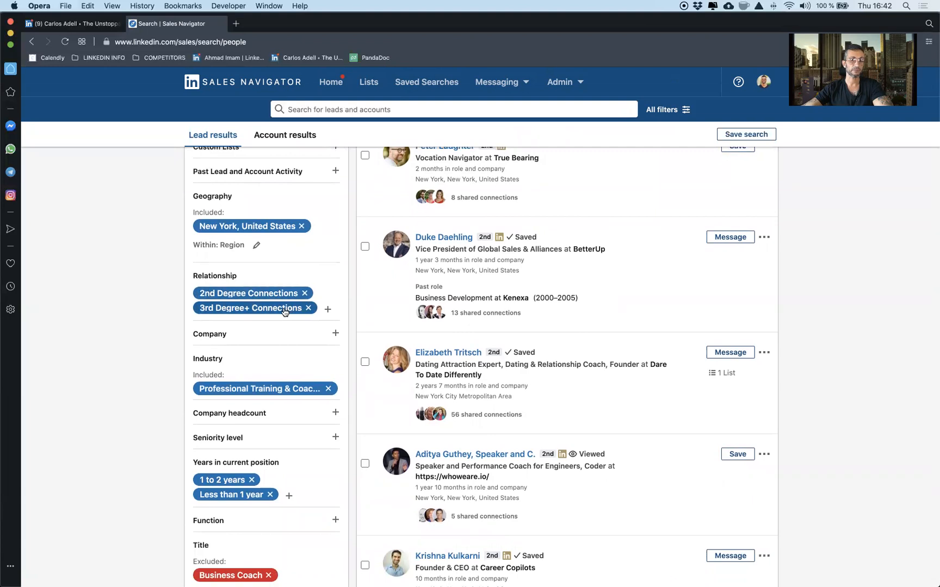
mouse_move(216, 390)
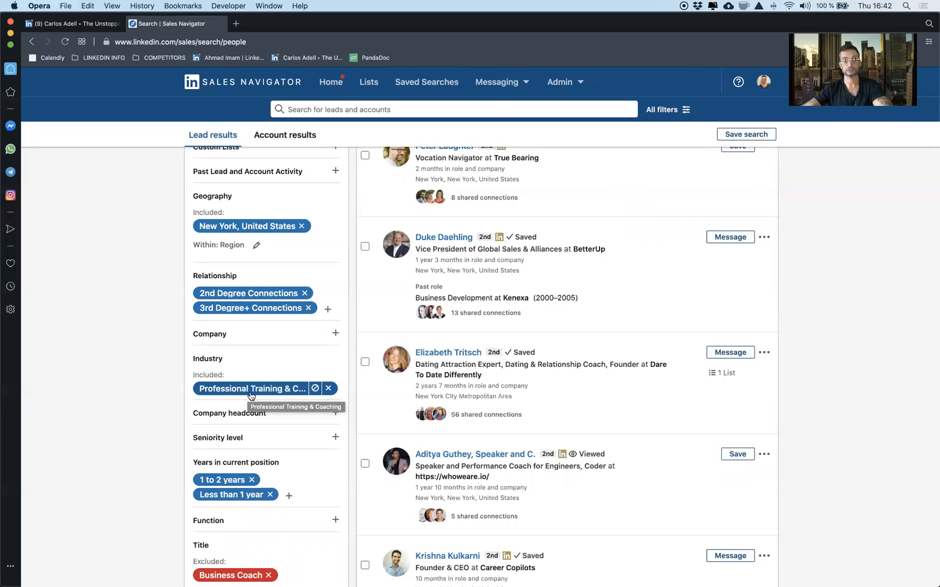
scroll(250, 396, down, 1)
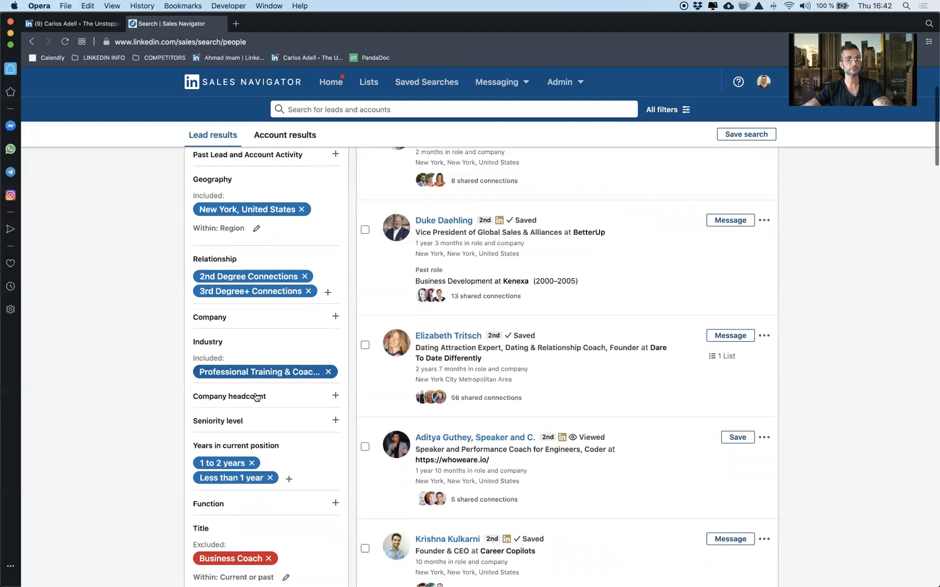
scroll(247, 375, down, 1)
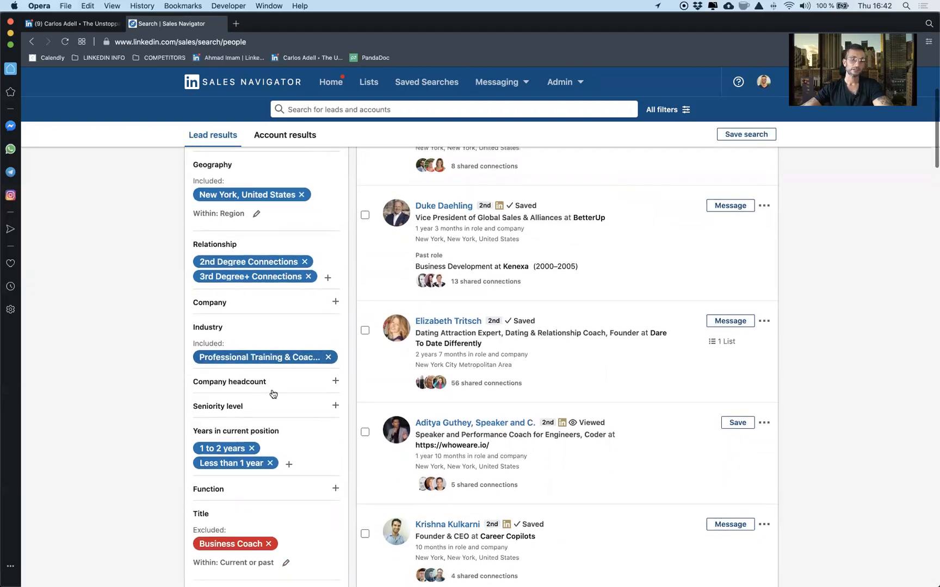
scroll(228, 470, down, 1)
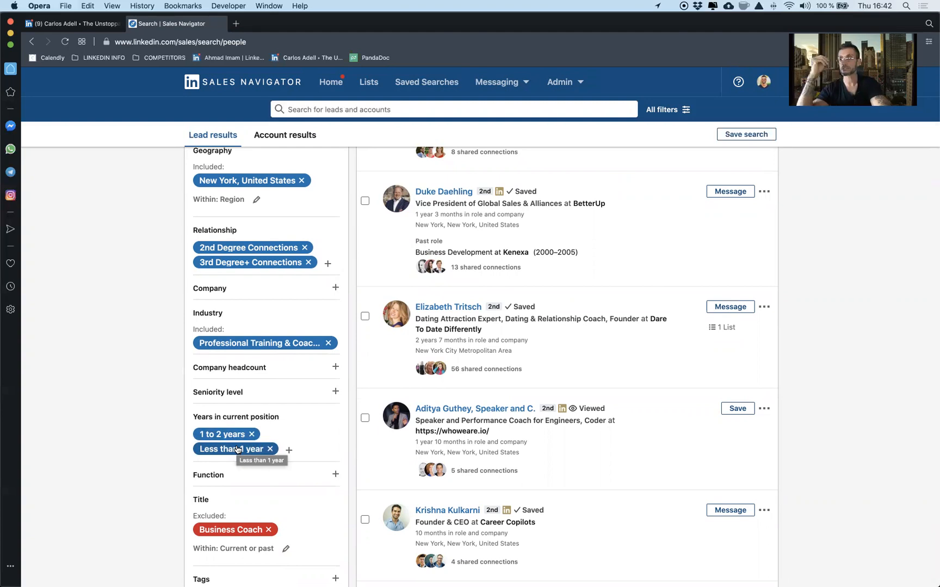
Step: Open the profile of the dating and relationship coach lead in a separate tab and compare it with the search filters
super+click(446, 308)
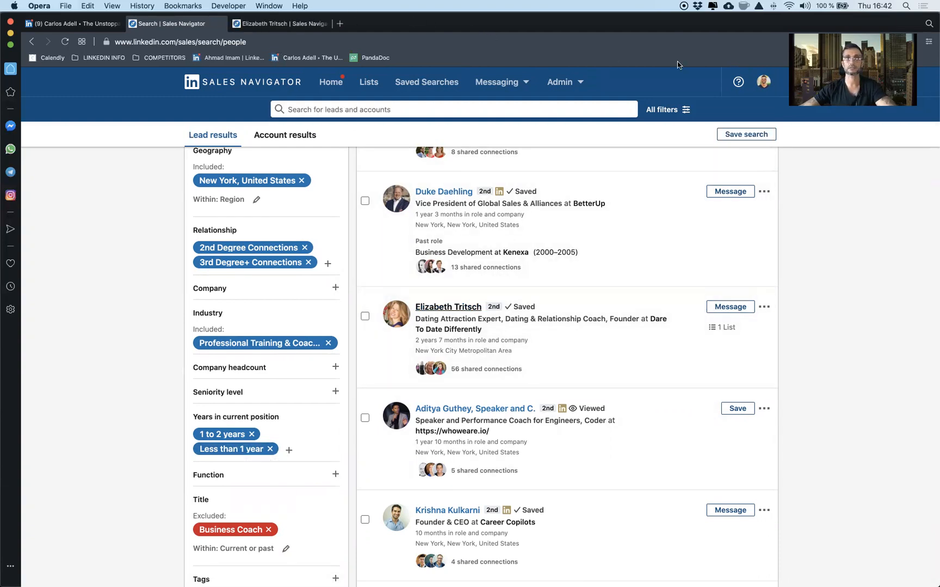
click(270, 24)
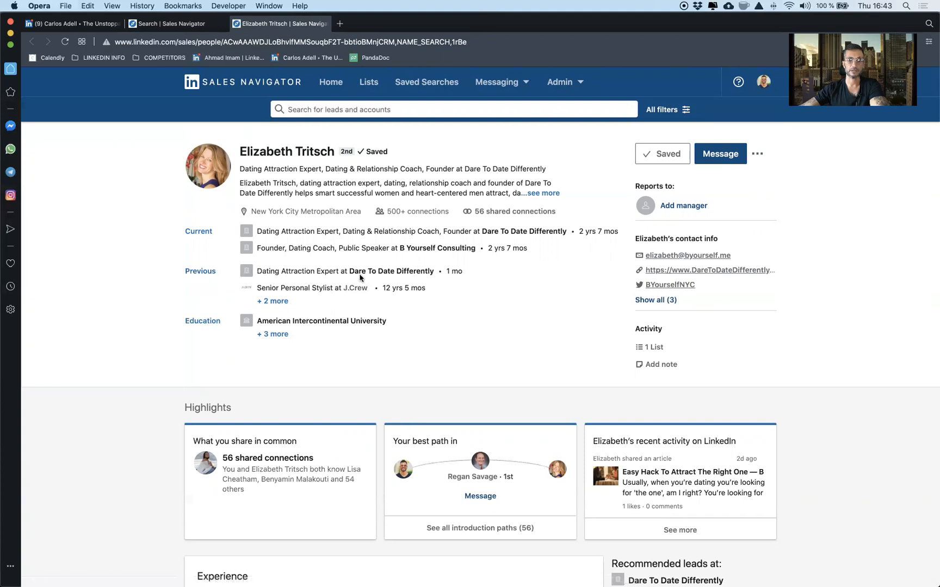
click(166, 23)
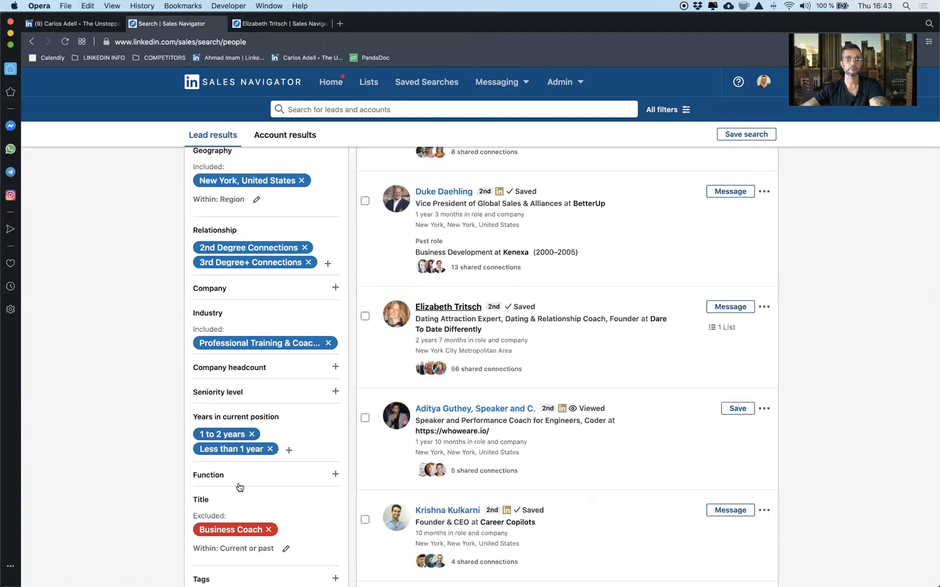
click(281, 25)
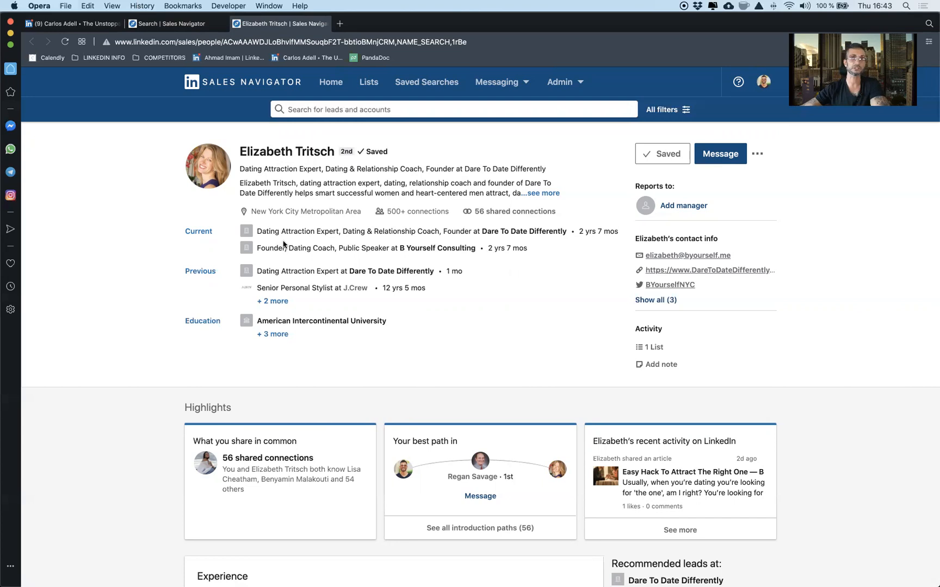
click(190, 28)
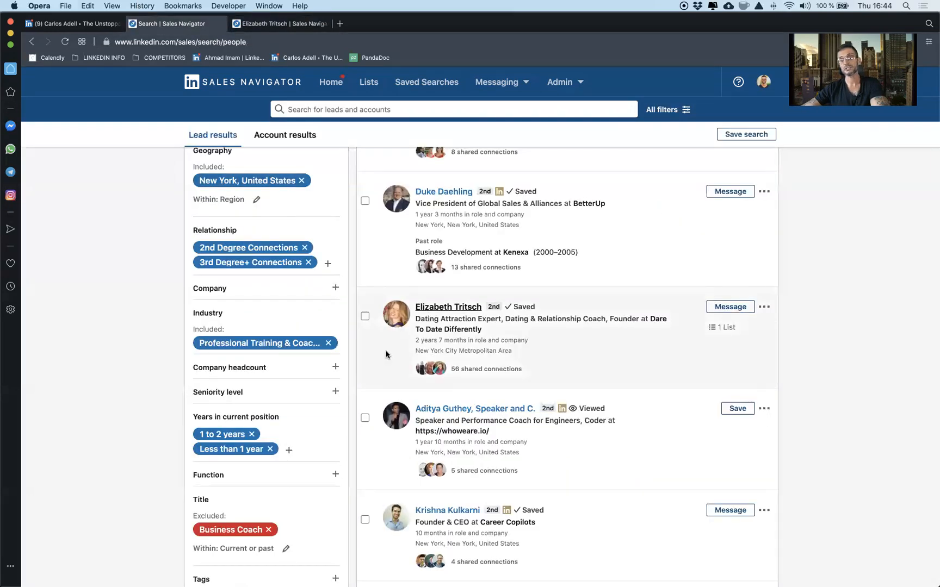
Step: Try adding Education Instructor to the Title filter and switching it to excluded, and remove it again
scroll(319, 388, down, 5)
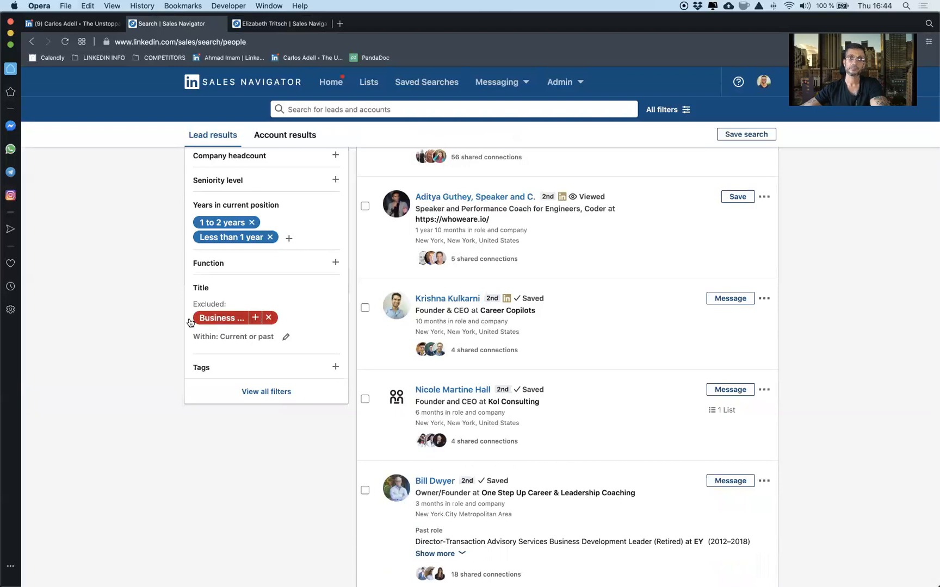
mouse_move(216, 319)
click(300, 330)
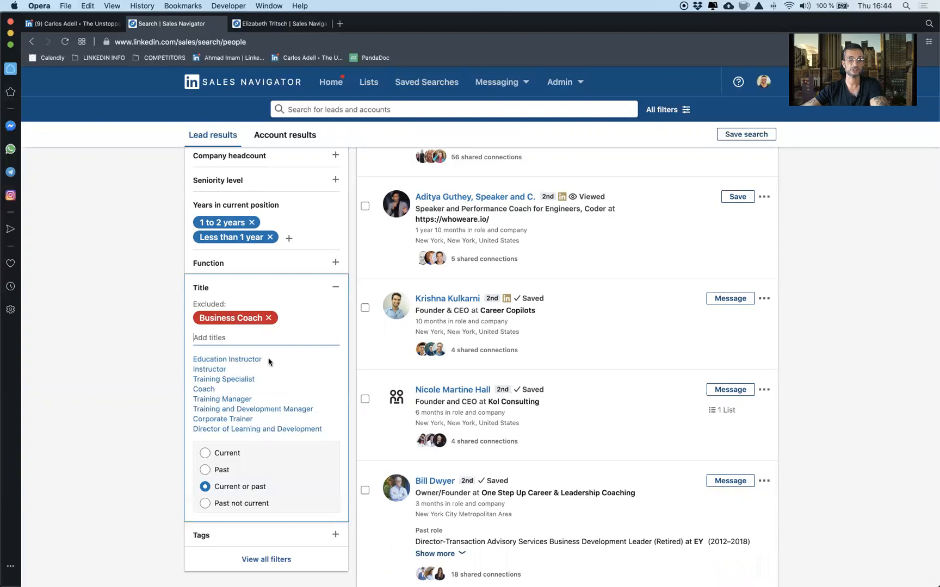
mouse_move(212, 318)
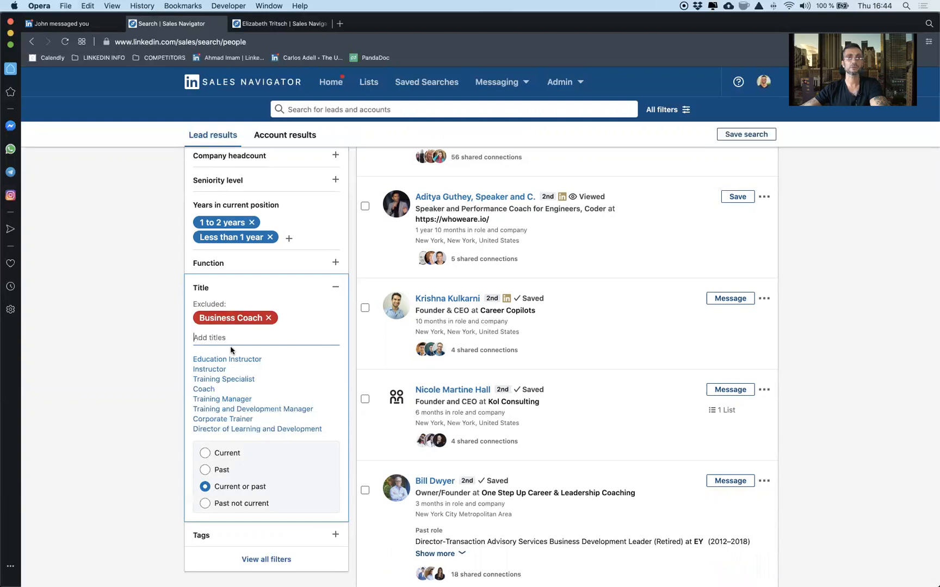
scroll(245, 351, up, 1)
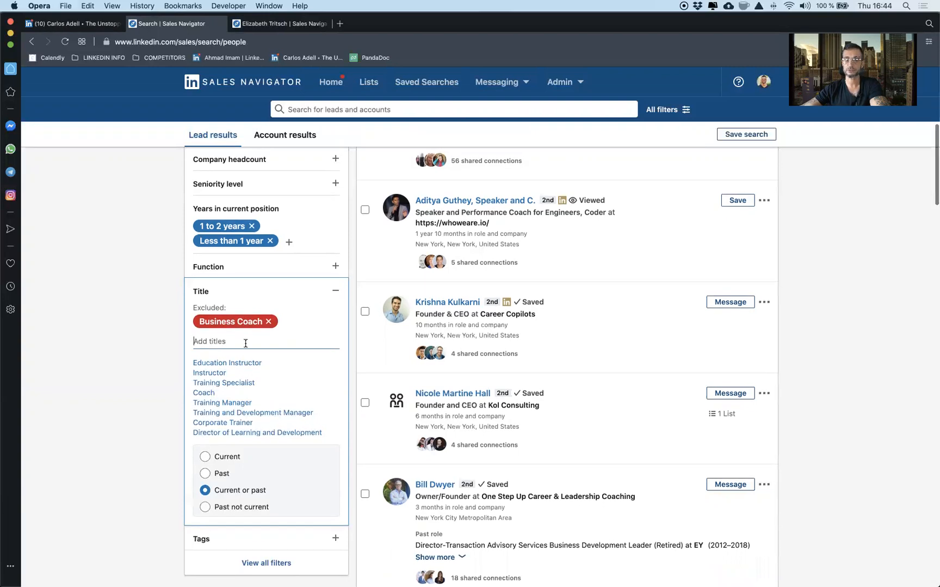
mouse_move(254, 325)
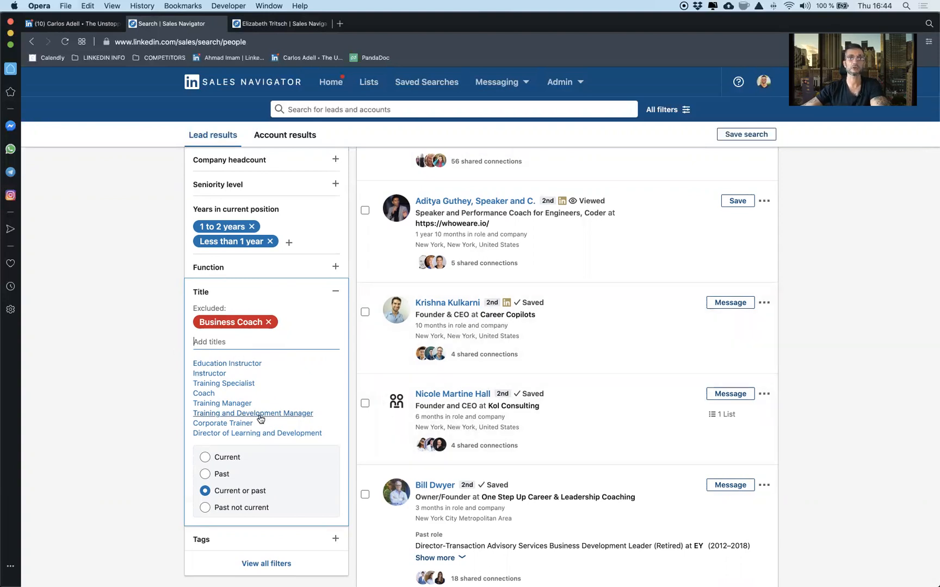
click(216, 364)
mouse_move(230, 297)
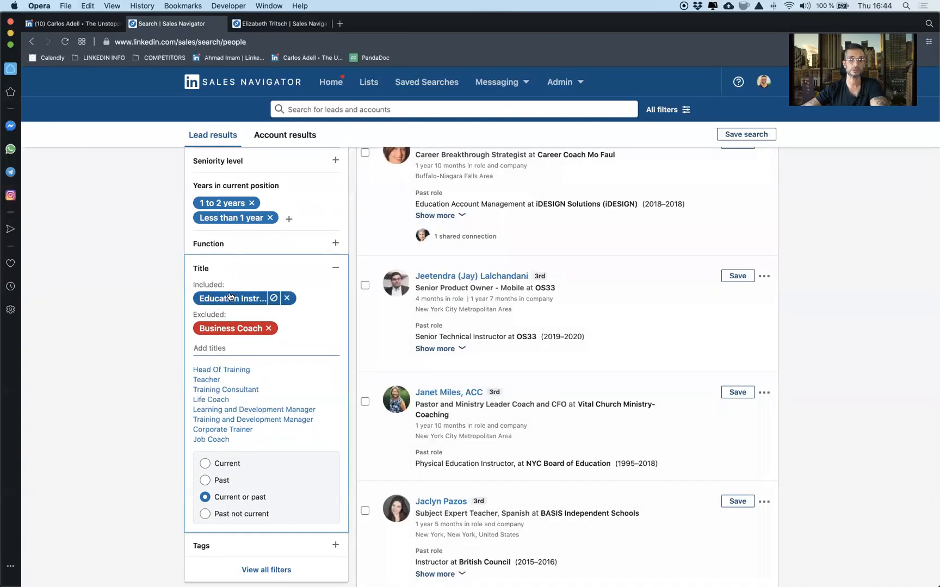
click(275, 299)
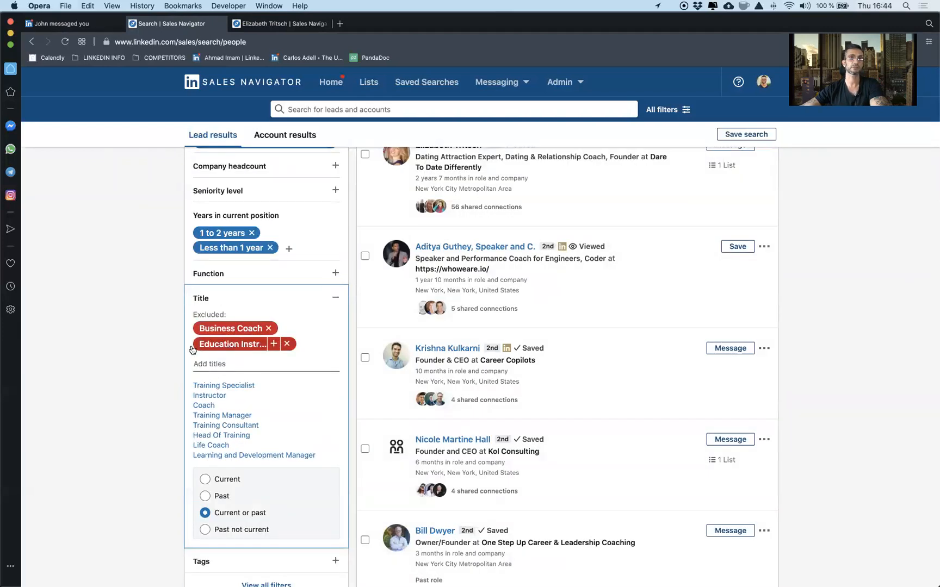
click(287, 345)
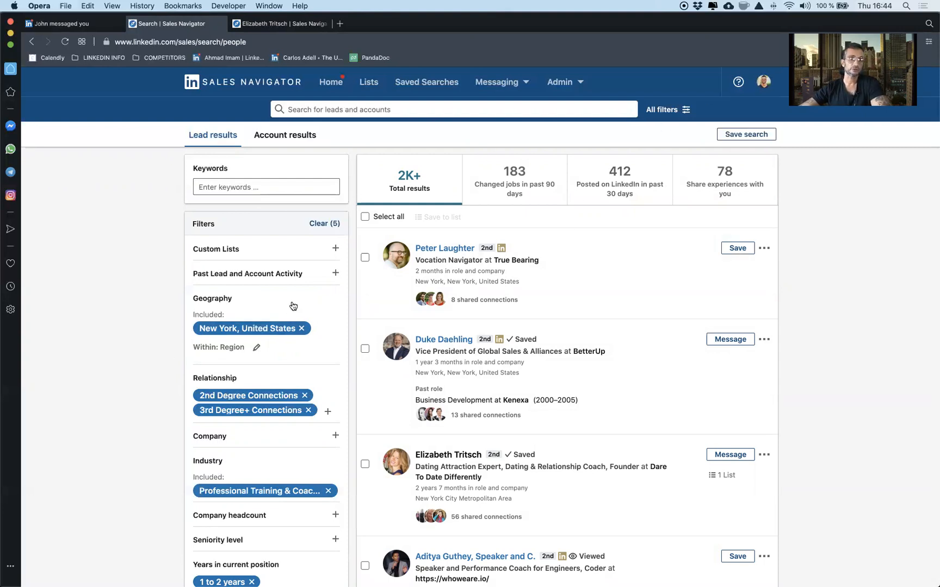
Step: Search the New York leads with the keyword Spain and show only those who posted on LinkedIn in the past 30 days
click(628, 169)
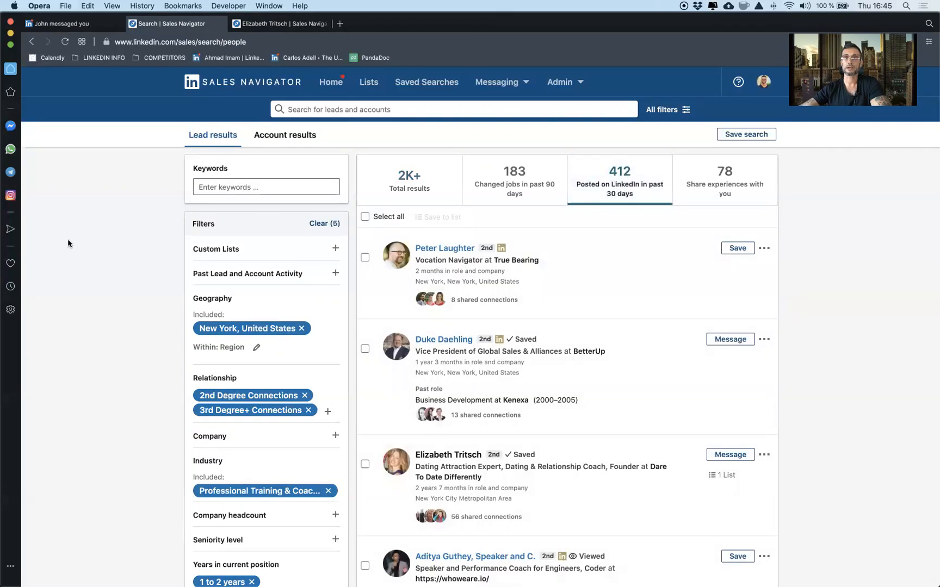
click(238, 182)
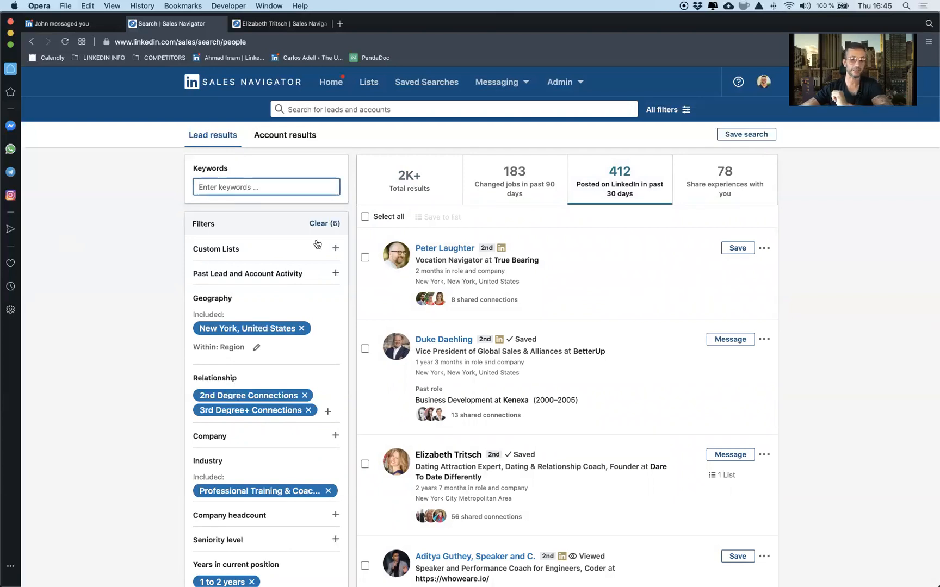
text(Sap)
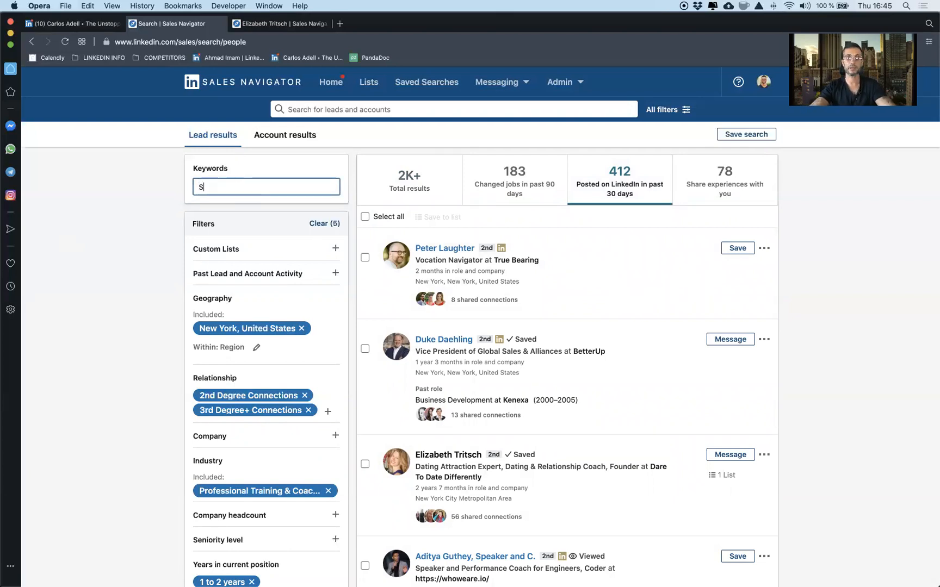
key(BackSpace)
key(BackSpace)
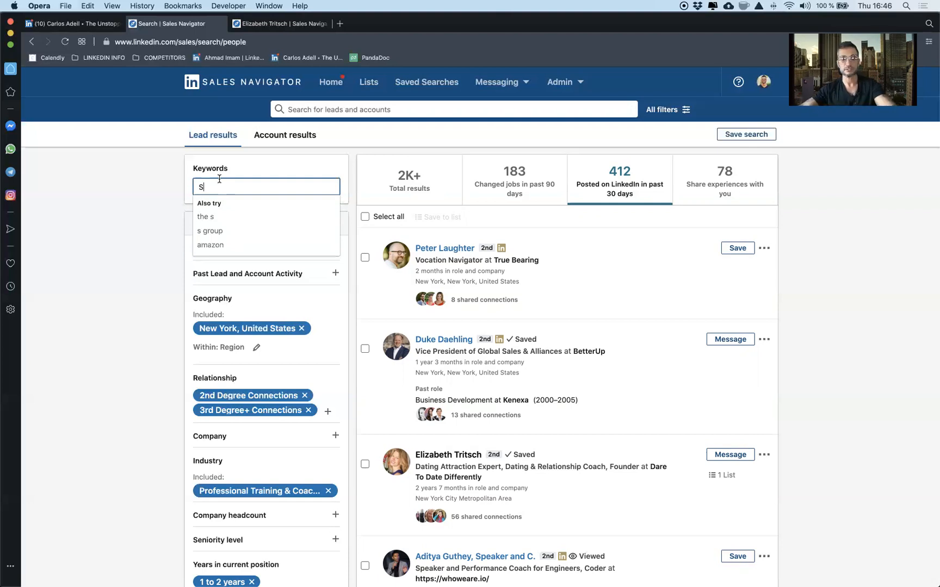
text(pain)
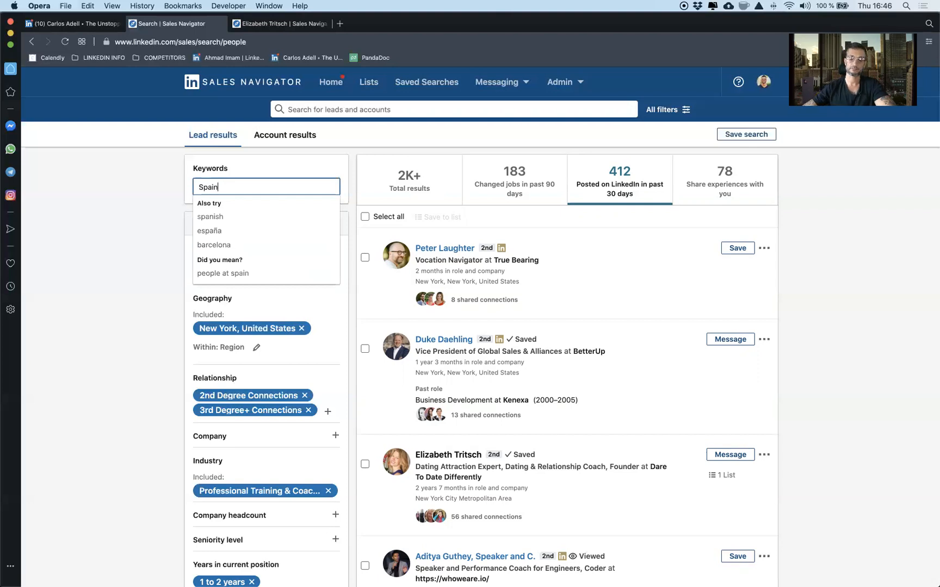
key(Return)
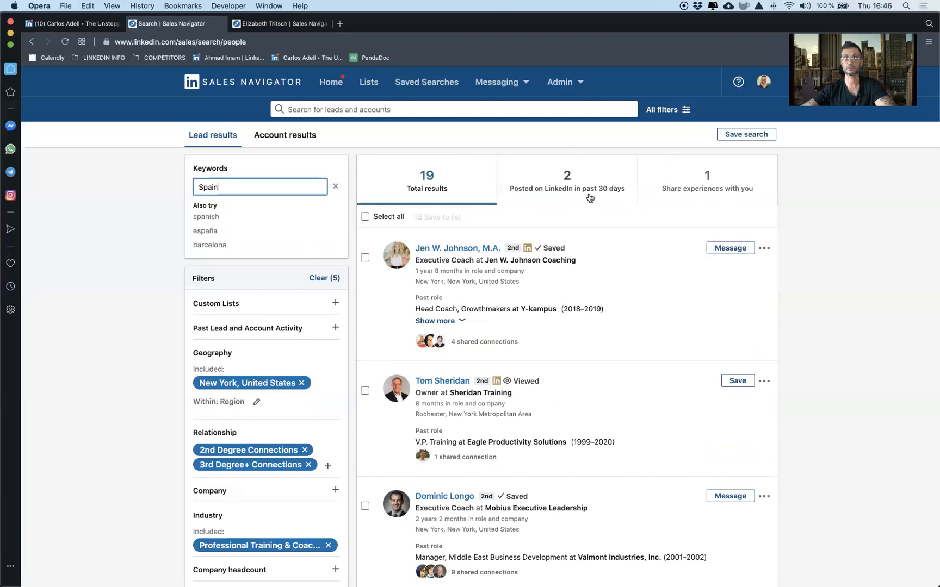
click(581, 183)
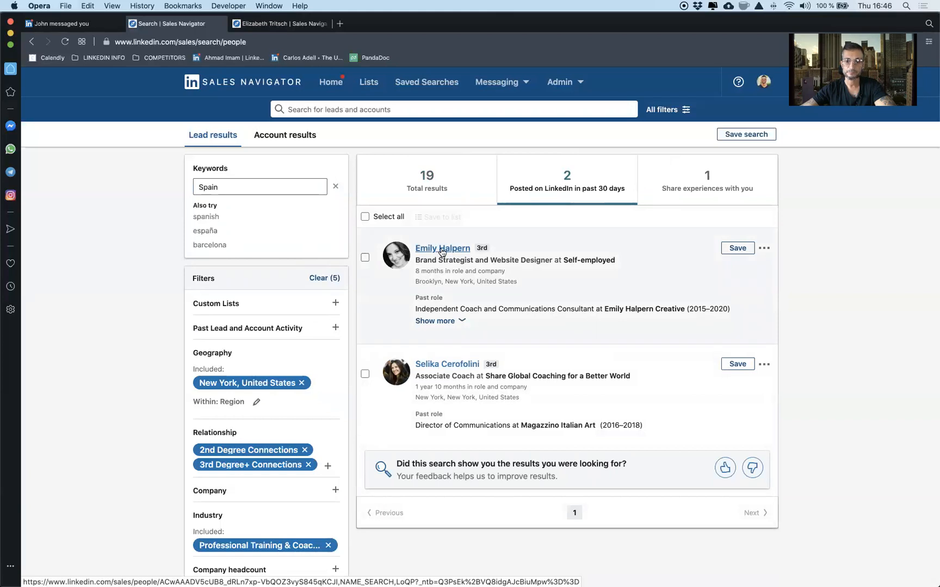
Step: Open the profile of the brand strategist and website designer lead in a separate tab and read the full About summary
super+click(442, 250)
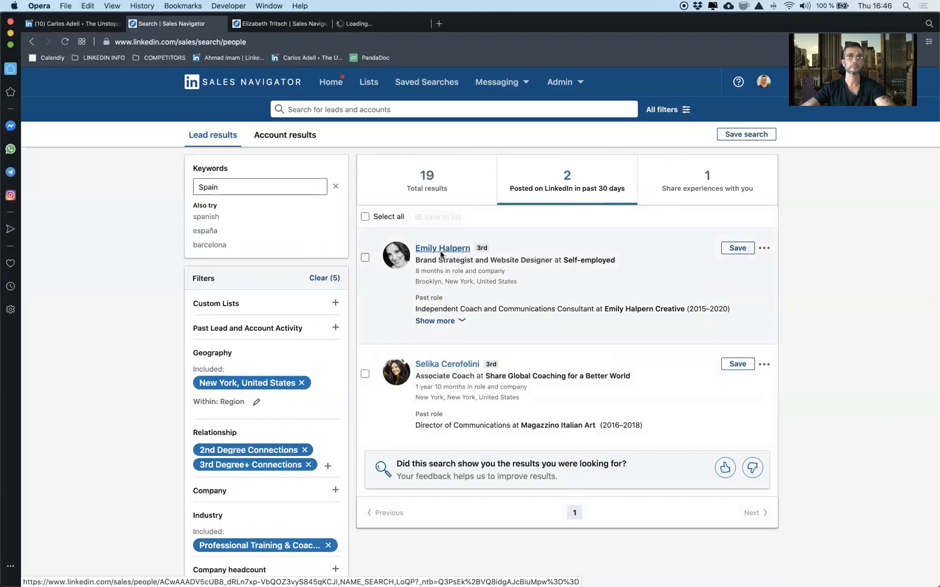
click(338, 22)
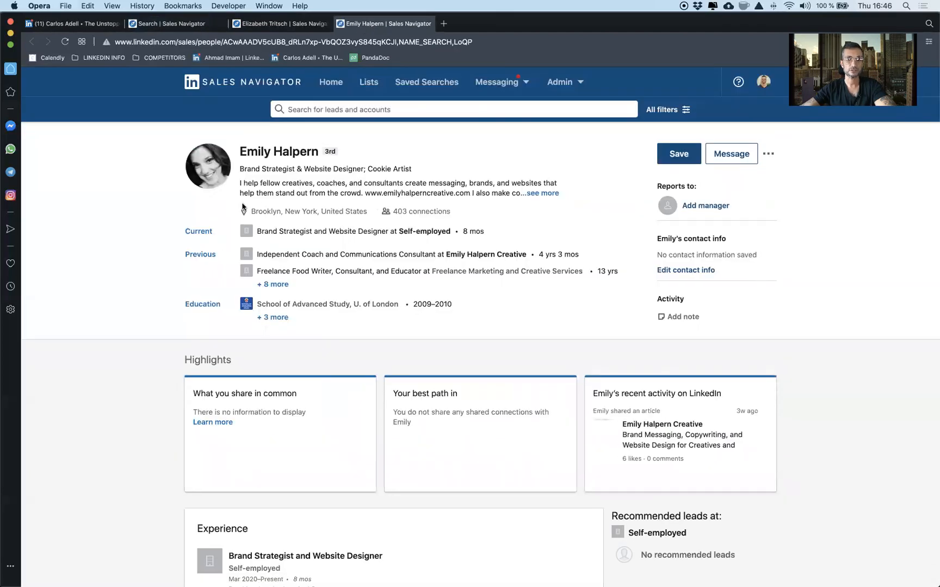
click(545, 194)
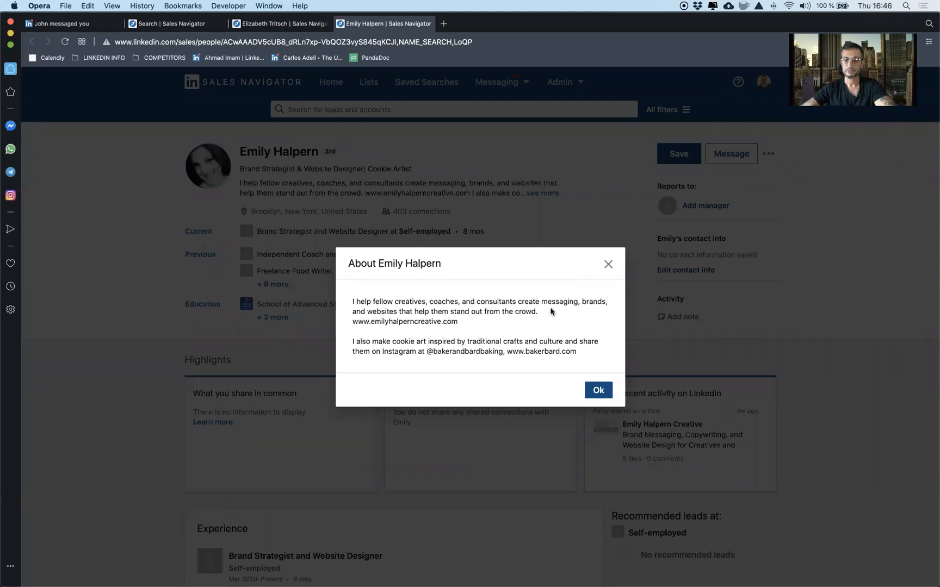
click(608, 265)
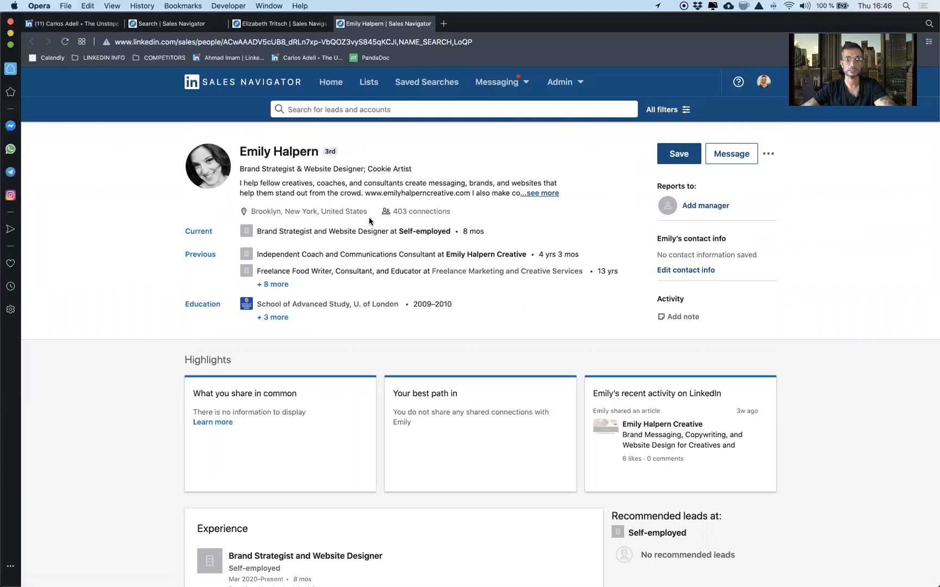
Step: Examine the lead's work experience and full education history for a connection to Spain, and close both open lead profiles
scroll(337, 321, down, 3)
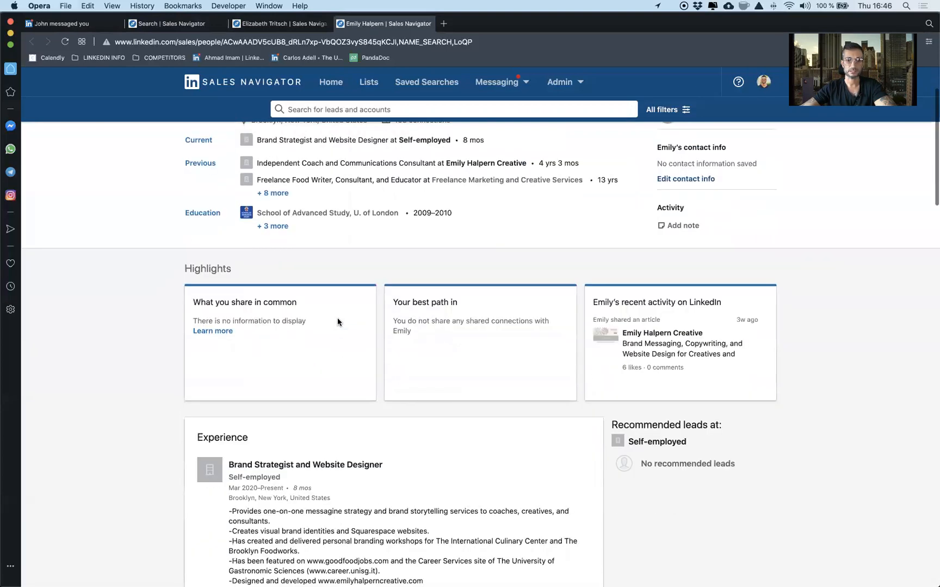
scroll(338, 321, down, 4)
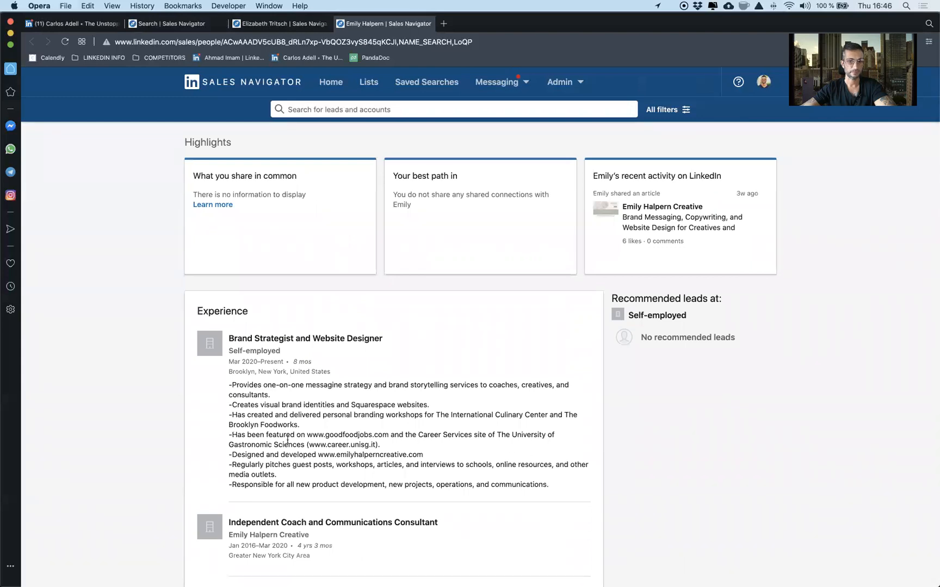
scroll(284, 441, down, 6)
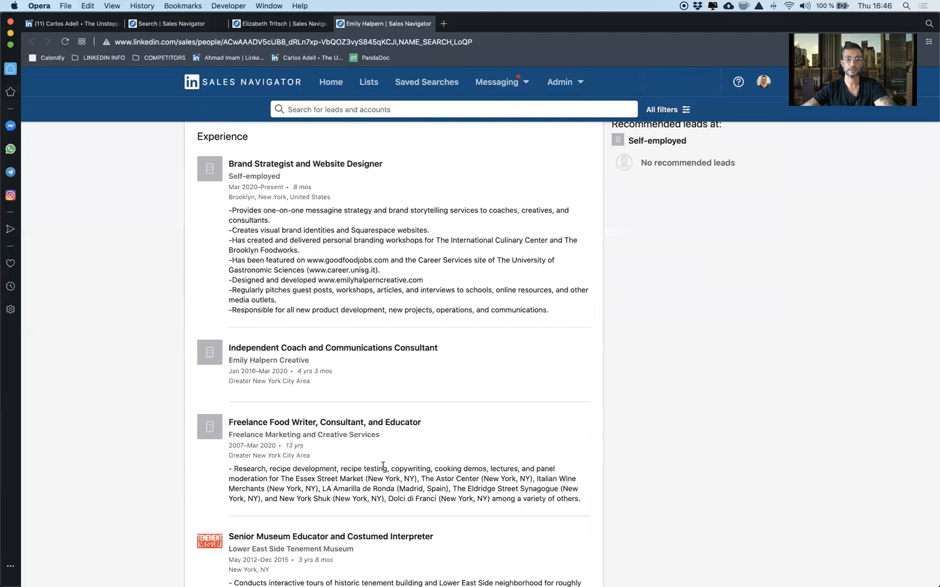
scroll(331, 460, down, 3)
scroll(329, 460, down, 4)
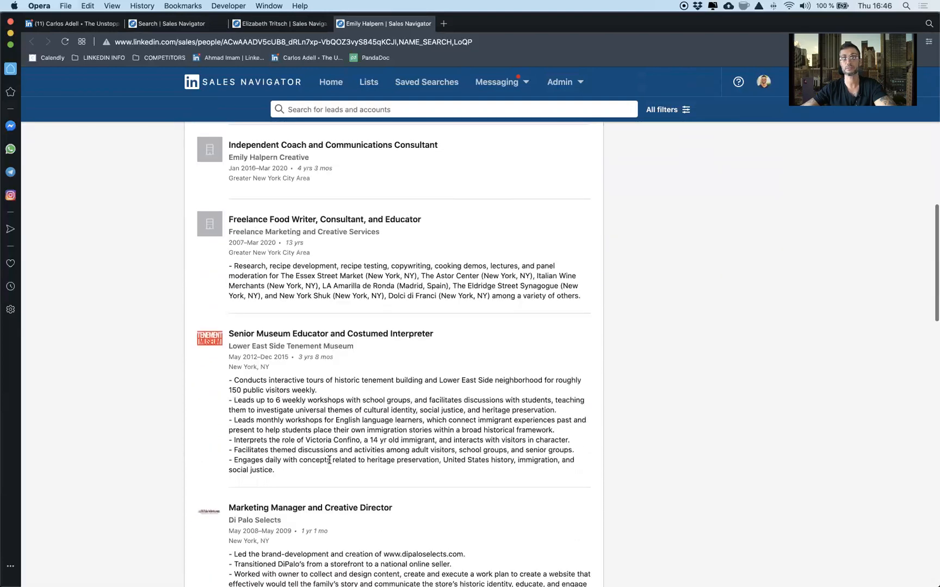
scroll(329, 459, down, 4)
scroll(330, 460, down, 4)
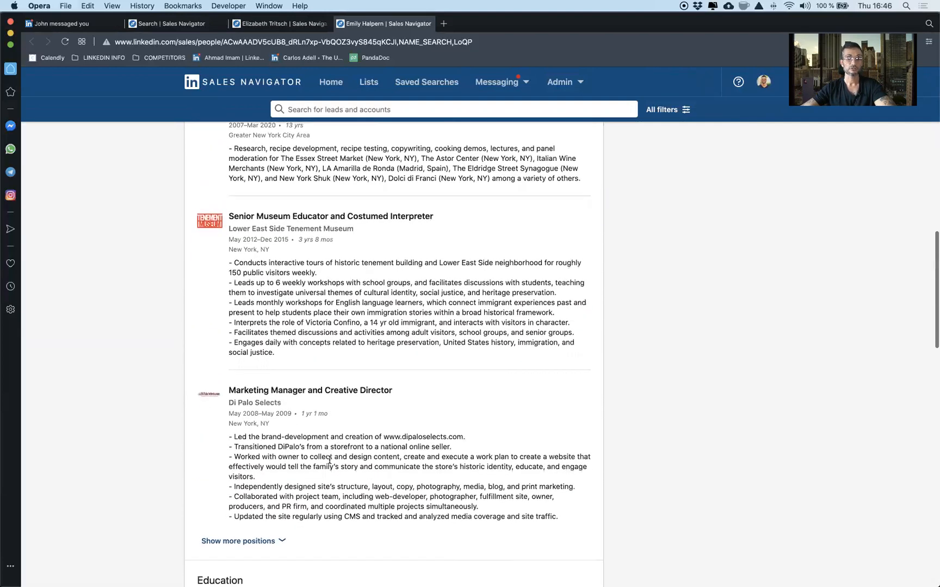
scroll(337, 452, down, 4)
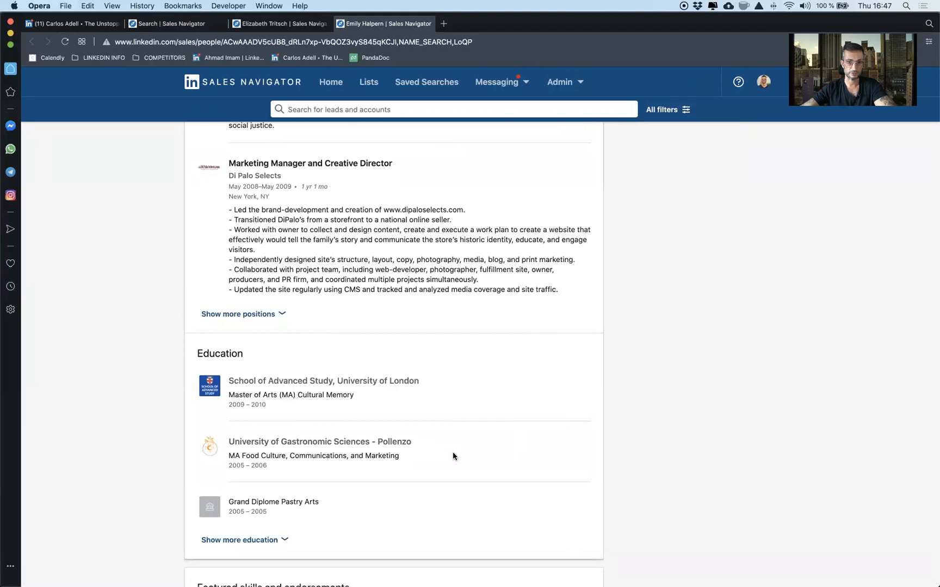
scroll(453, 455, down, 1)
click(284, 517)
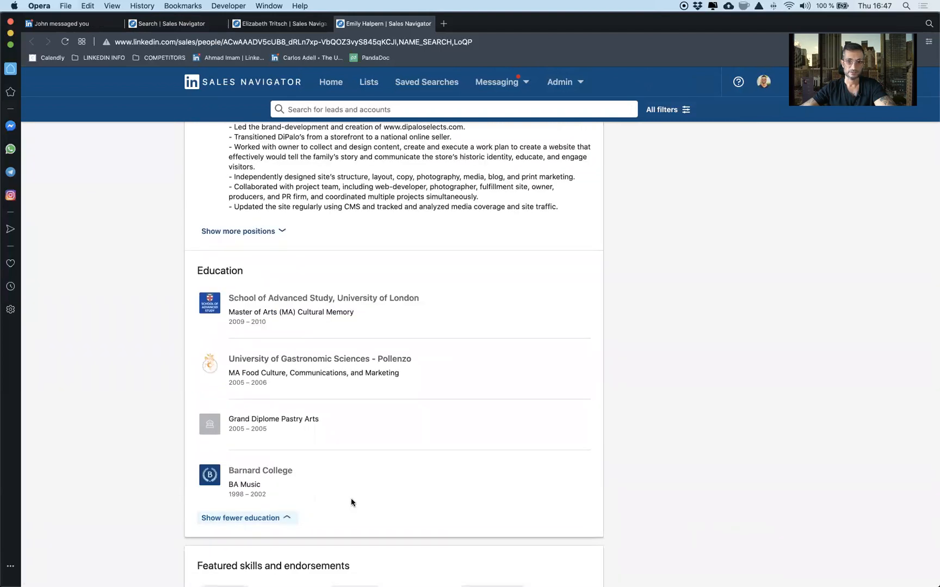
scroll(357, 503, up, 10)
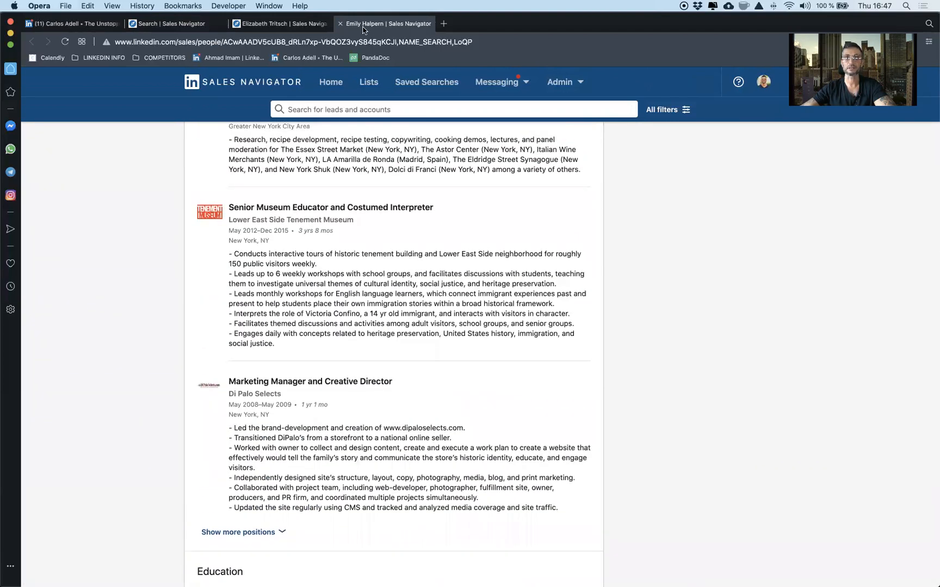
click(340, 24)
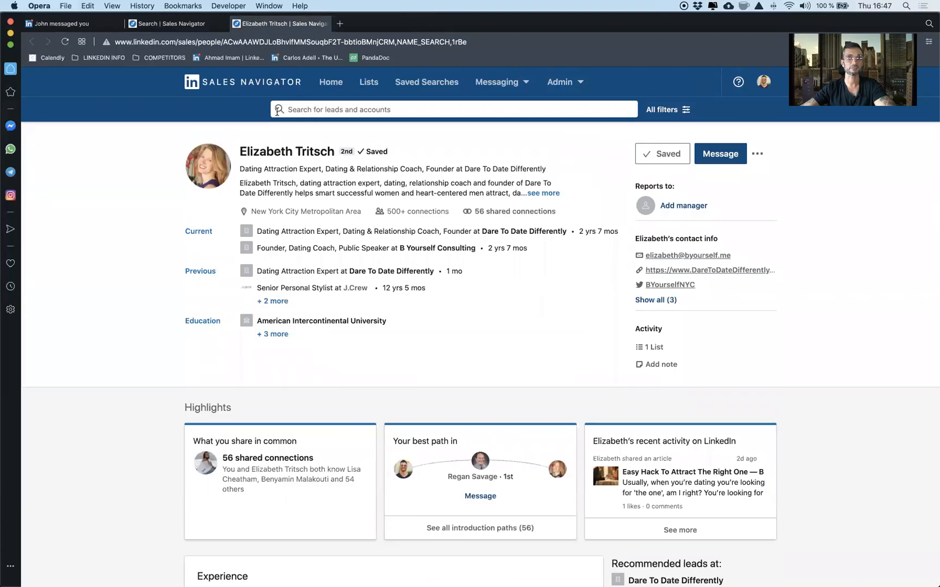
click(237, 23)
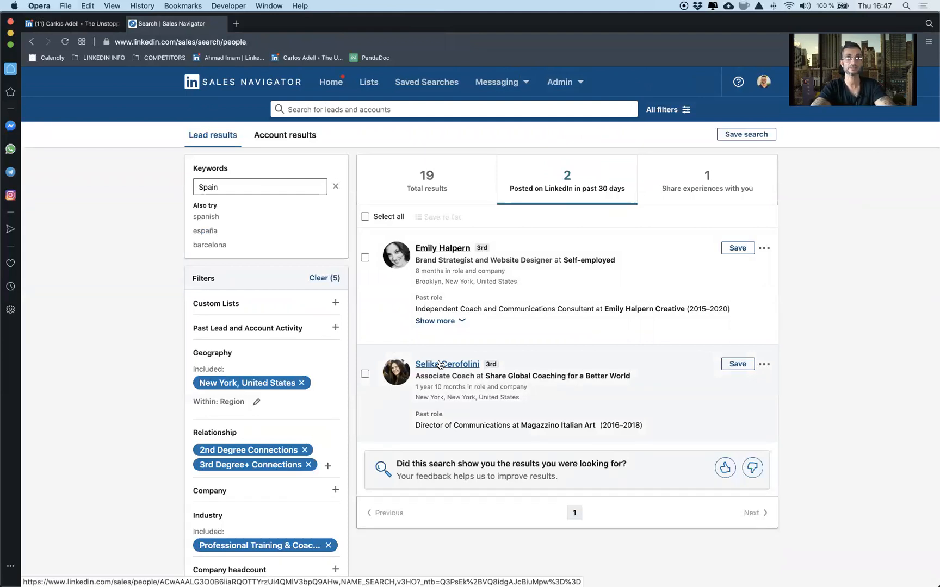
Step: Clear the keyword Spain from the lead search and return to the list of saved lead searches
click(243, 185)
key(super+a)
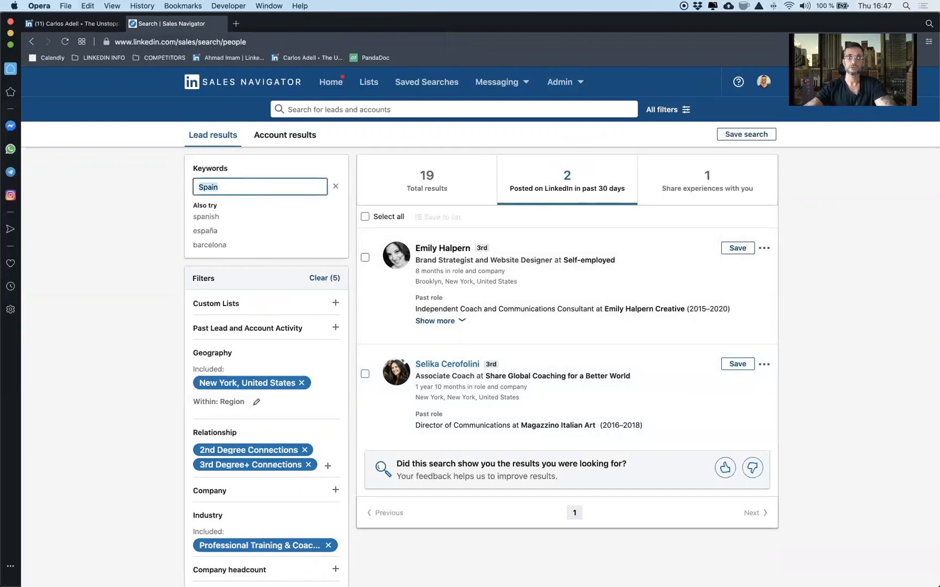
key(BackSpace)
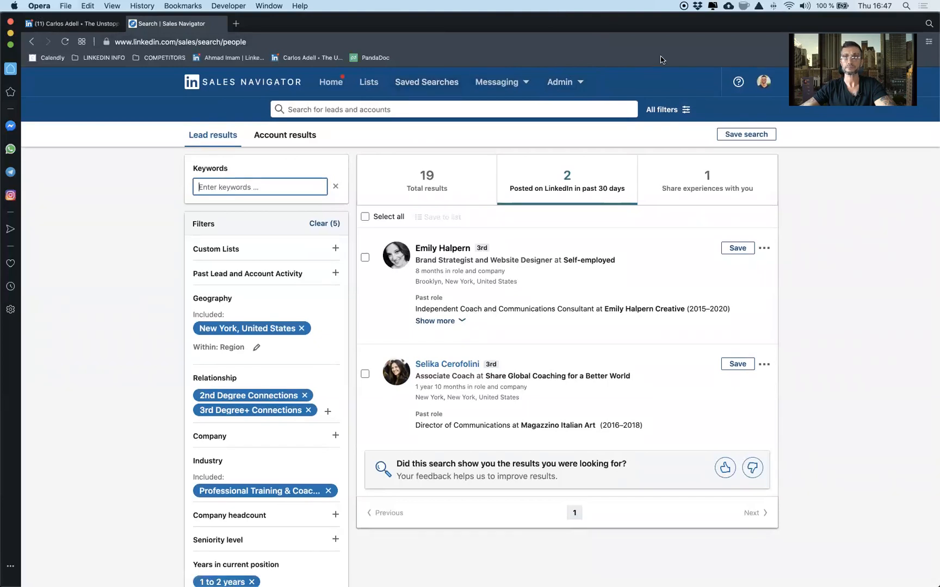
click(424, 88)
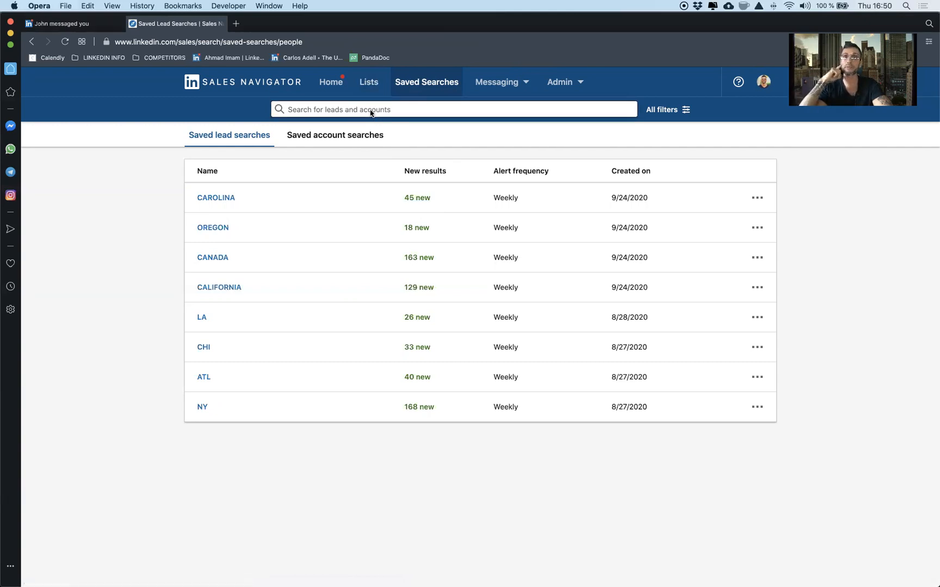
Step: View the account's own LinkedIn profile, close the open chat, highlight The Unstoppables in the profile name, and return to the saved lead searches
click(71, 23)
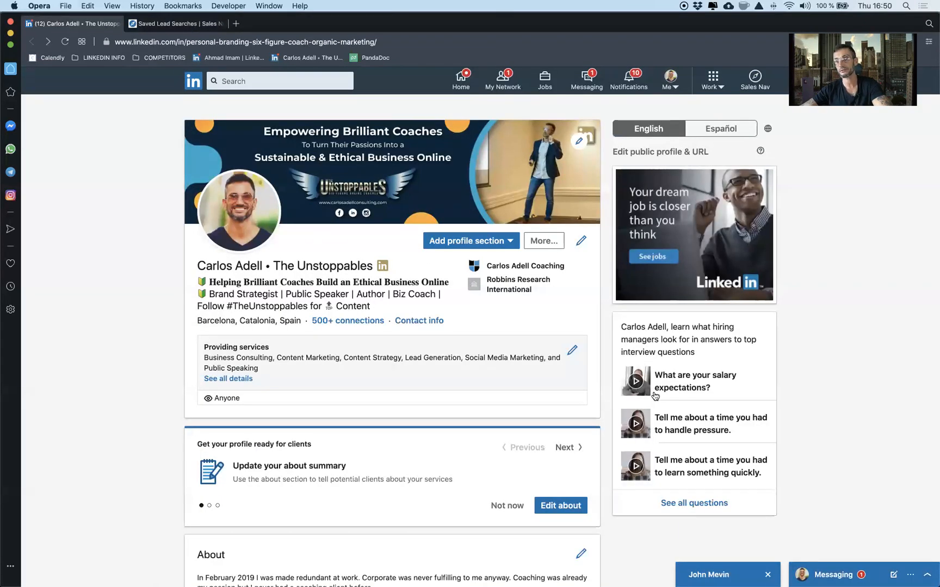
click(768, 575)
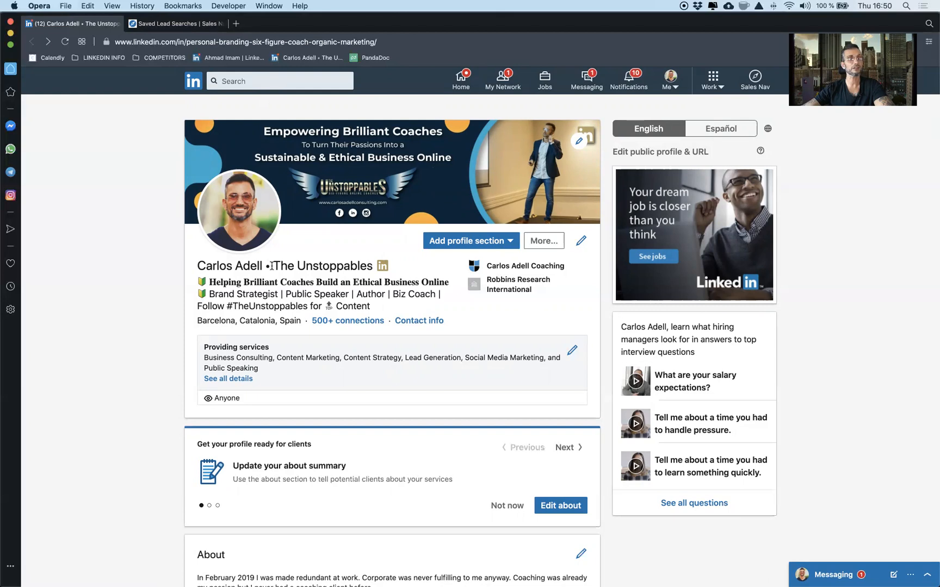
drag(272, 266, 310, 267)
drag(366, 266, 375, 266)
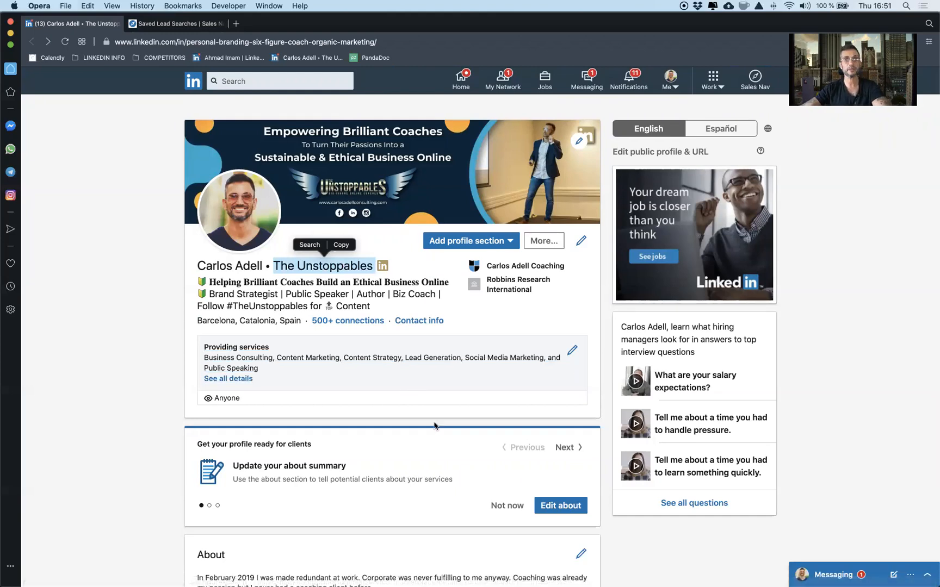
click(172, 26)
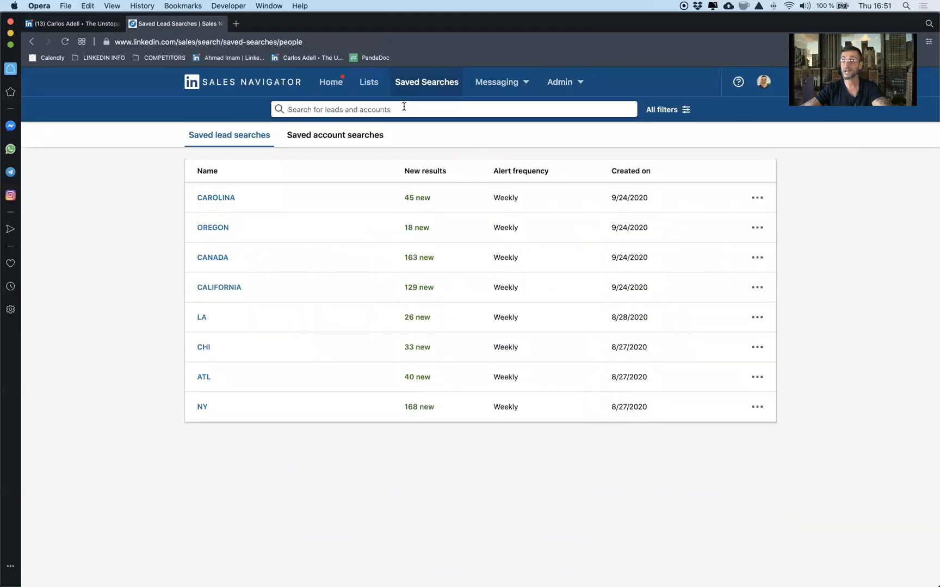